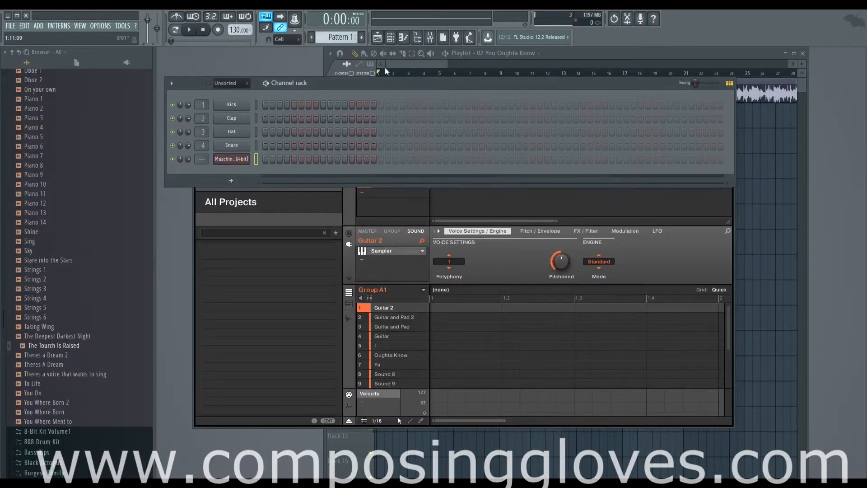
Step: Bring the playlist forward and examine the waveform of the 02 You Oughta Know clip along its whole length
left_click(419, 66)
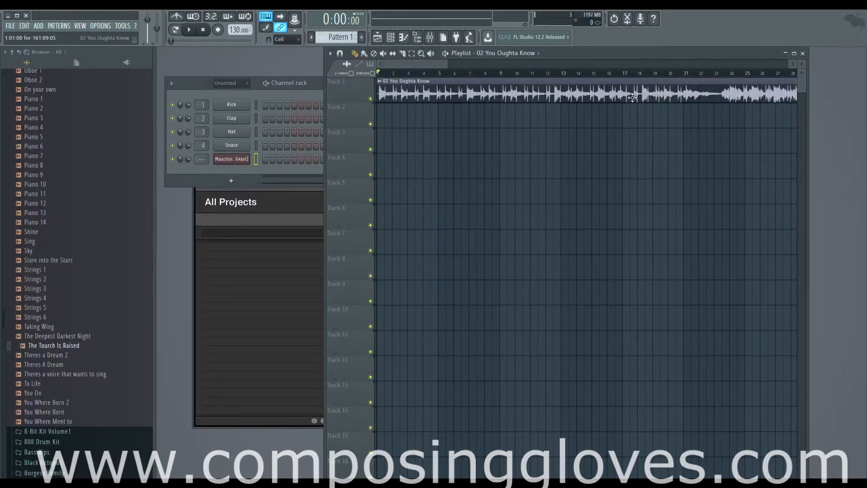
scroll(632, 99, "down", 8)
scroll(664, 113, "up", 3)
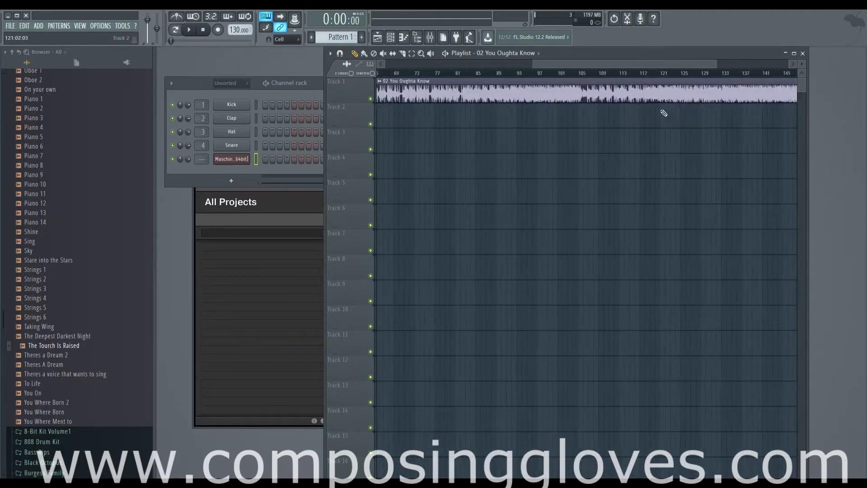
scroll(664, 113, "down", 3)
scroll(429, 107, "up", 3)
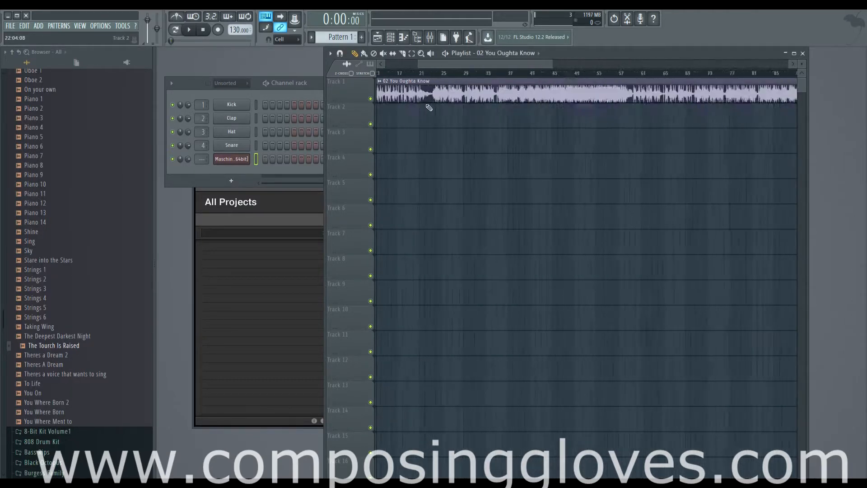
scroll(429, 108, "up", 4)
left_click_drag(448, 66, 355, 102)
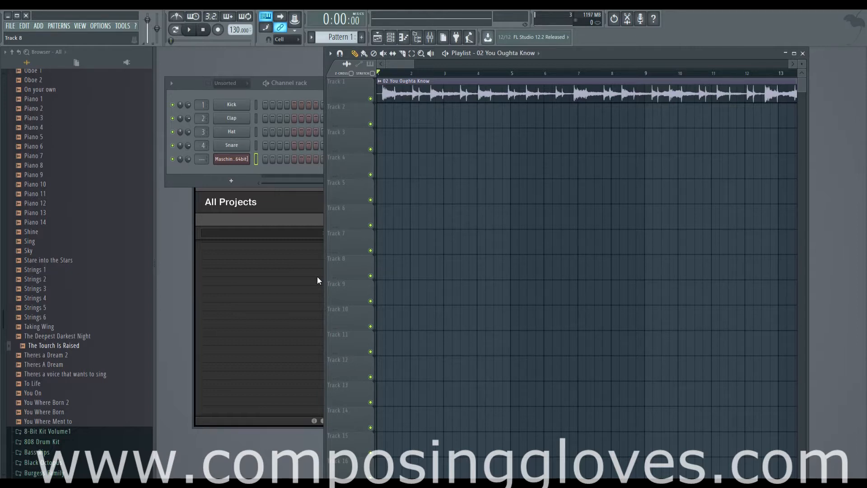
left_click_drag(398, 64, 360, 76)
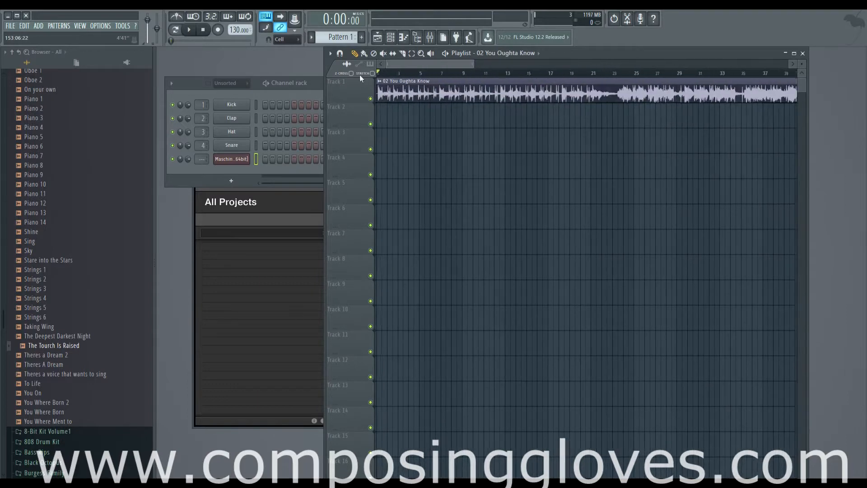
scroll(430, 128, "up", 5)
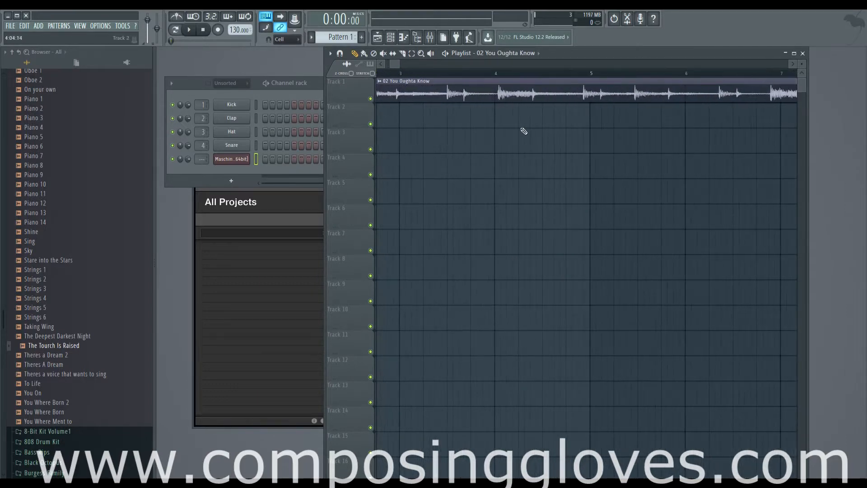
scroll(534, 143, "down", 6)
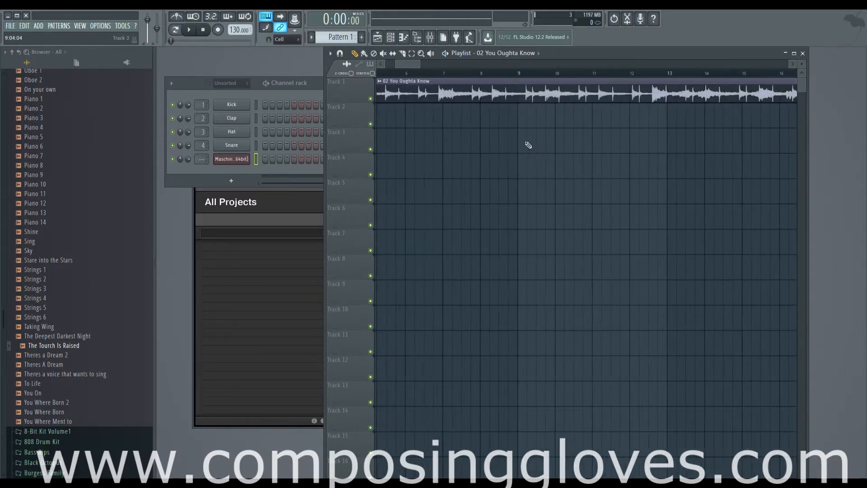
scroll(612, 141, "down", 4)
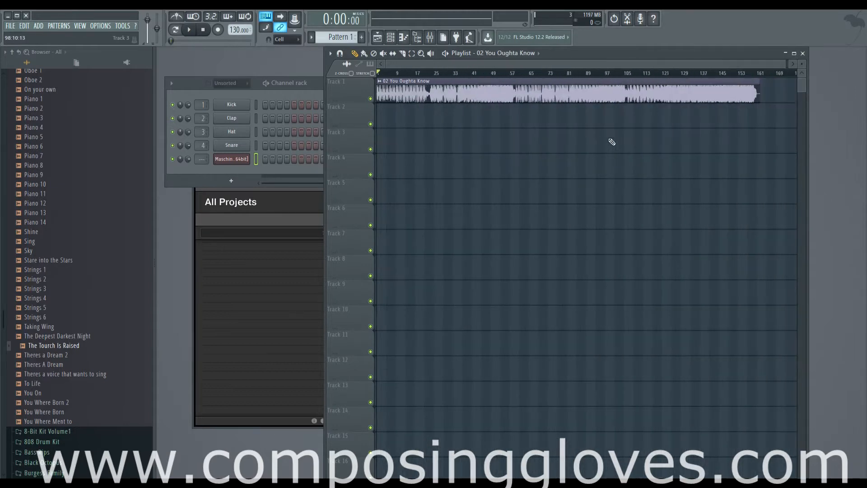
scroll(469, 146, "up", 4)
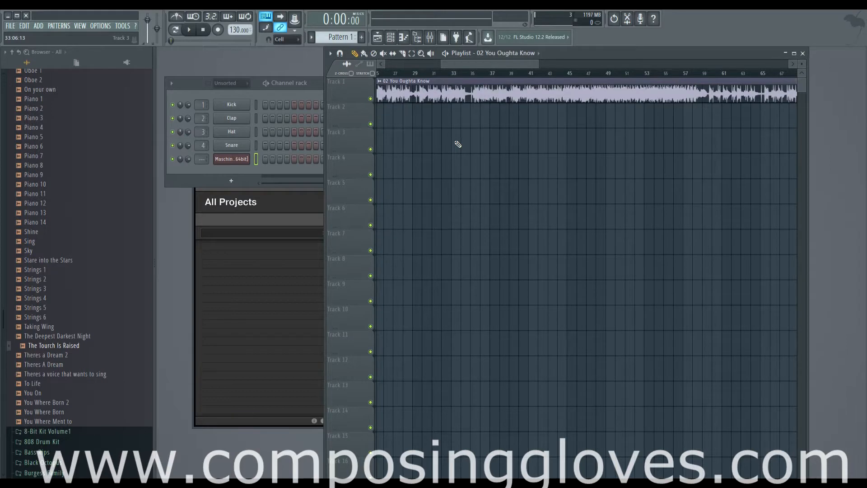
left_click_drag(516, 65, 459, 68)
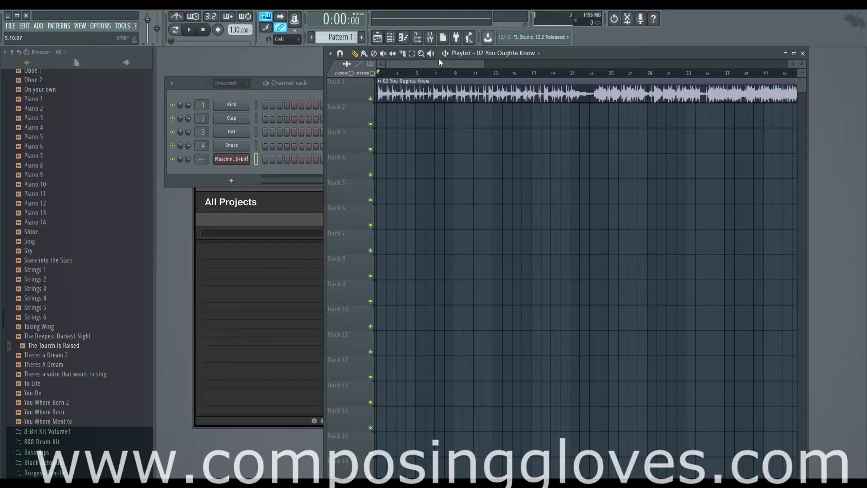
scroll(416, 114, "up", 5)
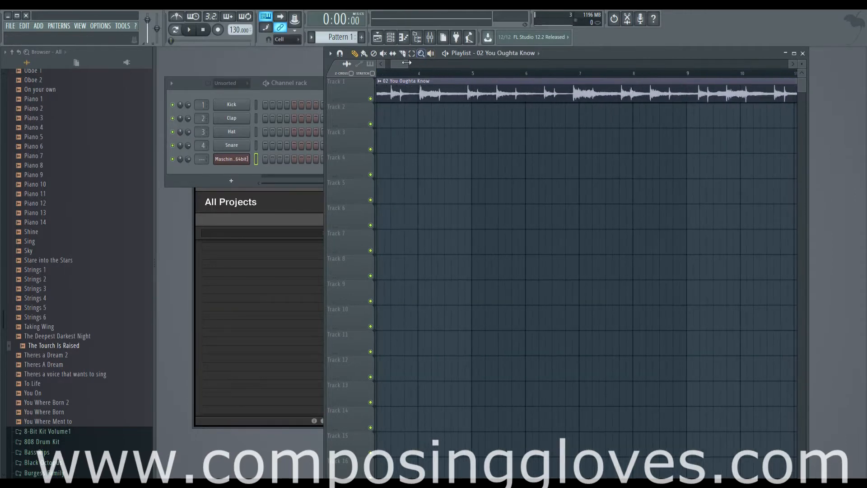
left_click_drag(403, 64, 569, 66)
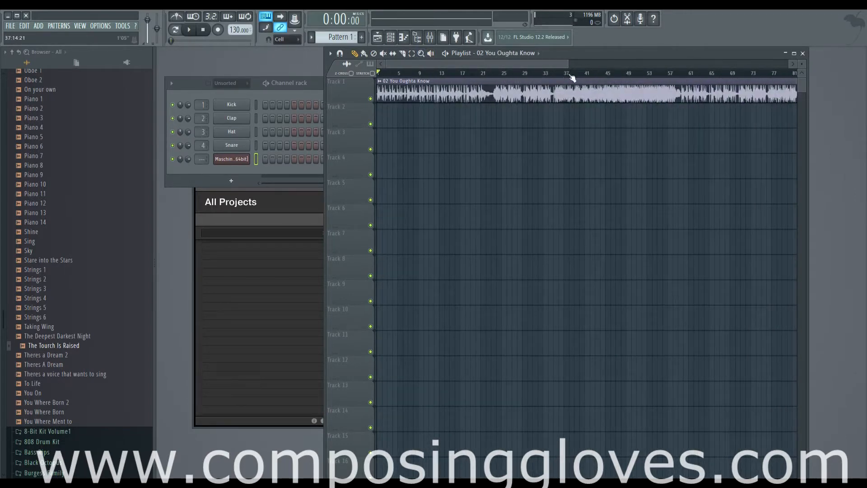
Step: Play the song after trying several playback positions, and open the mixer to check its output level
left_click(574, 74)
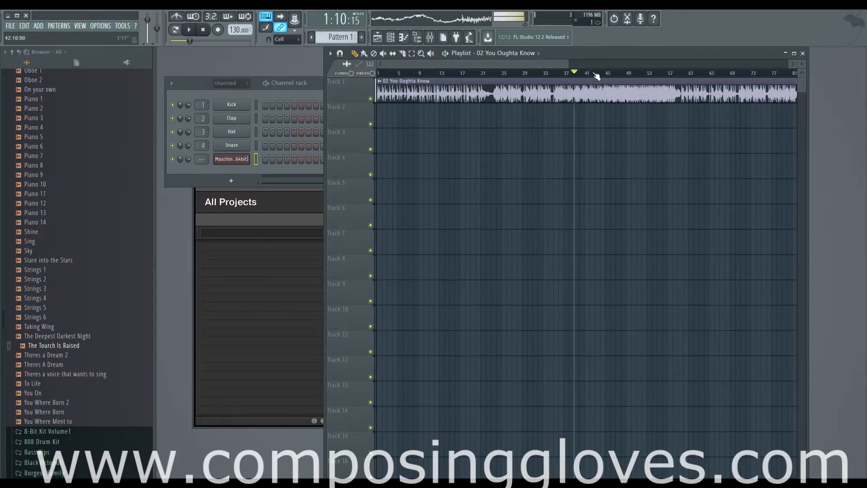
left_click(596, 73)
left_click(422, 73)
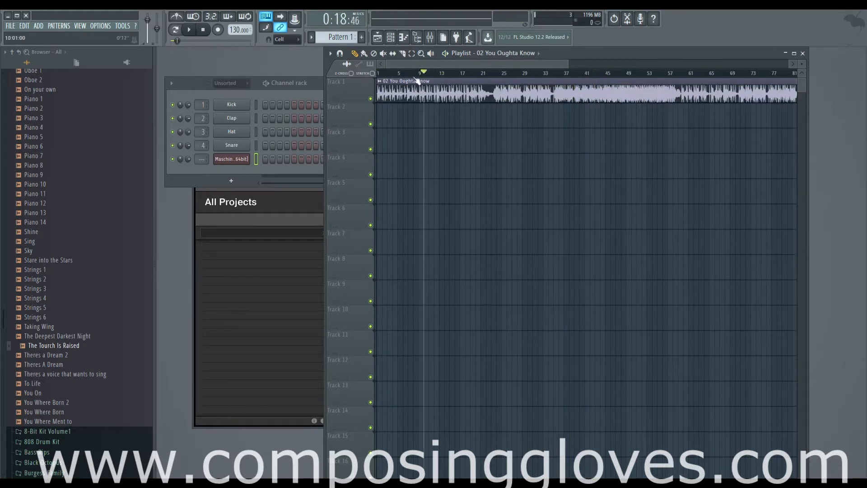
key("space")
key("space")
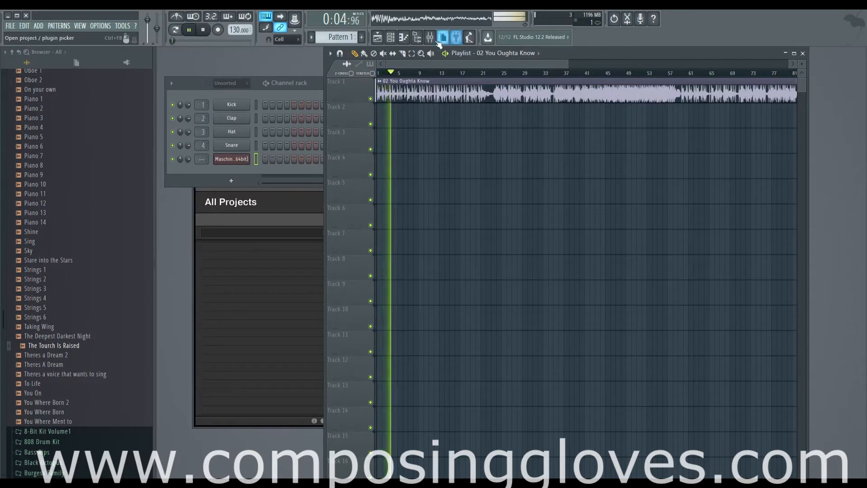
left_click(430, 37)
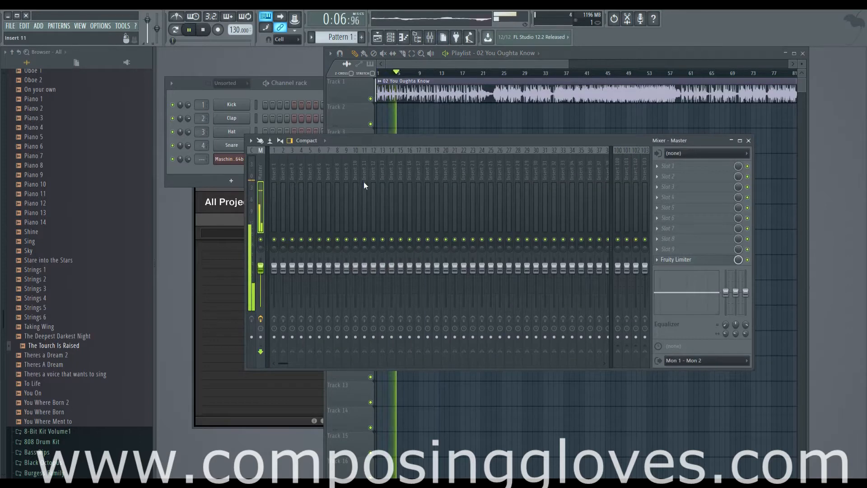
key("space")
Step: Examine the opening bars of the song clip in the playlist, comparing the first hits with the bar grid
left_click(442, 66)
scroll(396, 130, "up", 6, "ctrl")
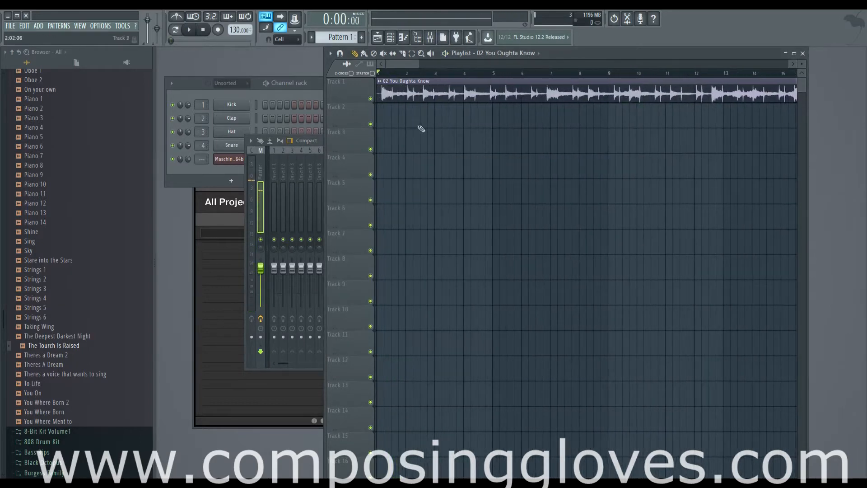
scroll(605, 120, "down", 5, "ctrl")
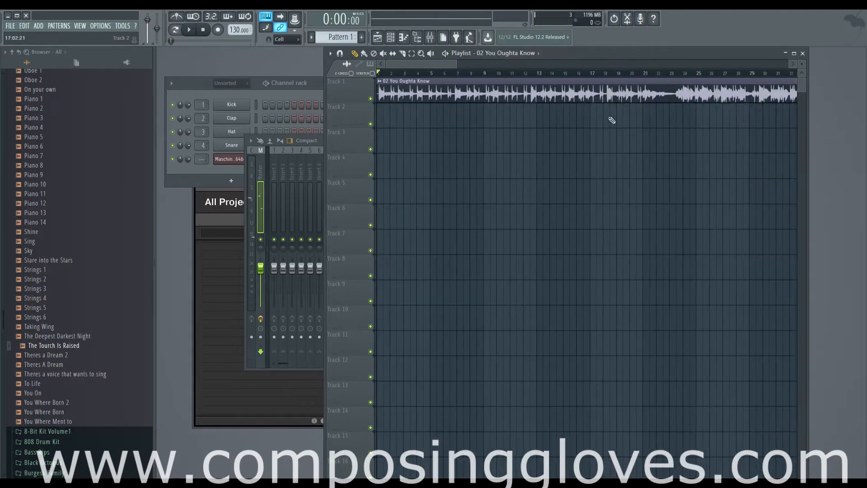
scroll(500, 122, "up", 3, "ctrl")
left_click_drag(500, 122, 743, 135)
scroll(395, 132, "up", 3, "ctrl")
left_click_drag(397, 131, 672, 138)
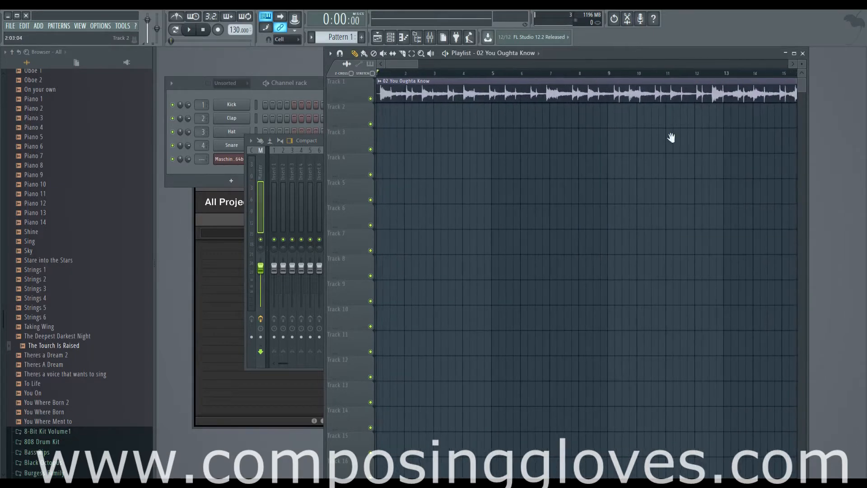
scroll(389, 111, "up", 2, "ctrl")
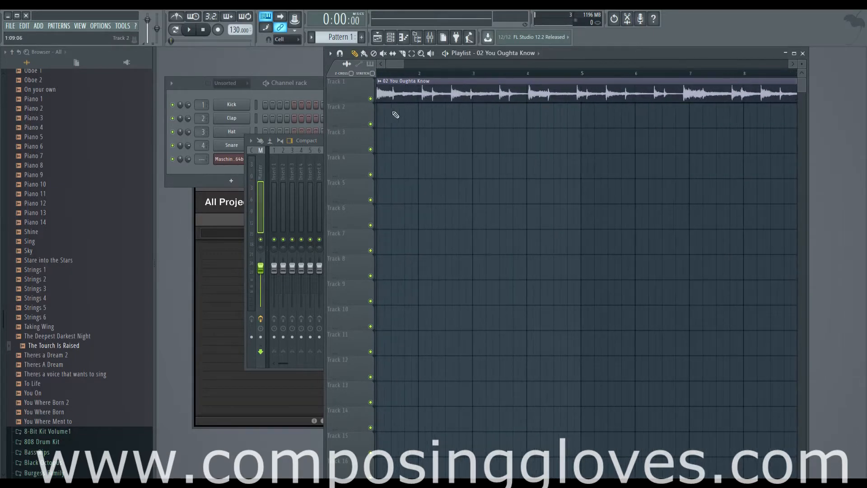
left_click(381, 64)
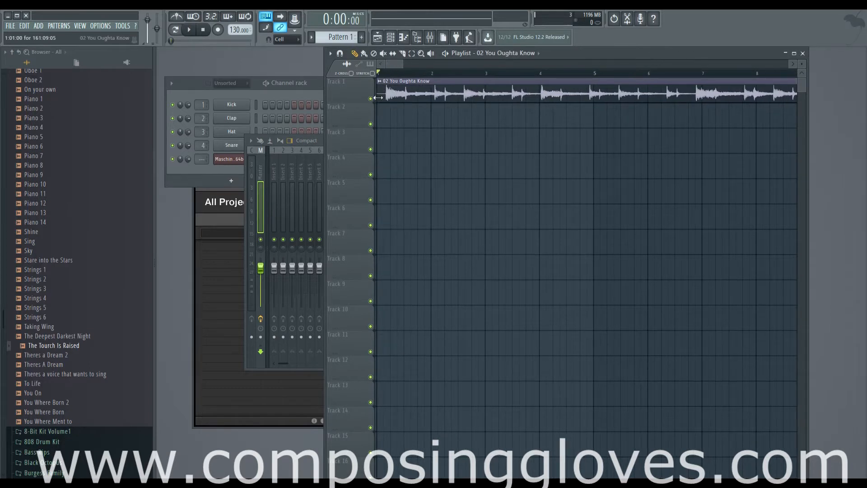
scroll(527, 99, "down", 2, "ctrl")
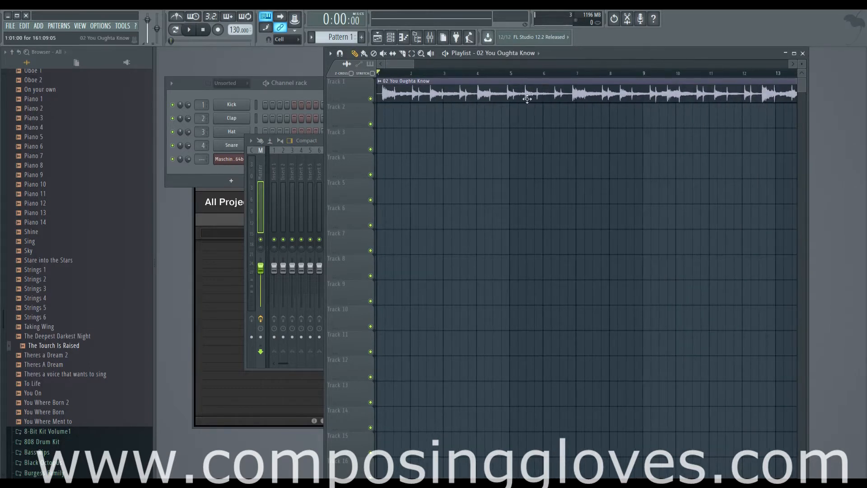
left_click(283, 81)
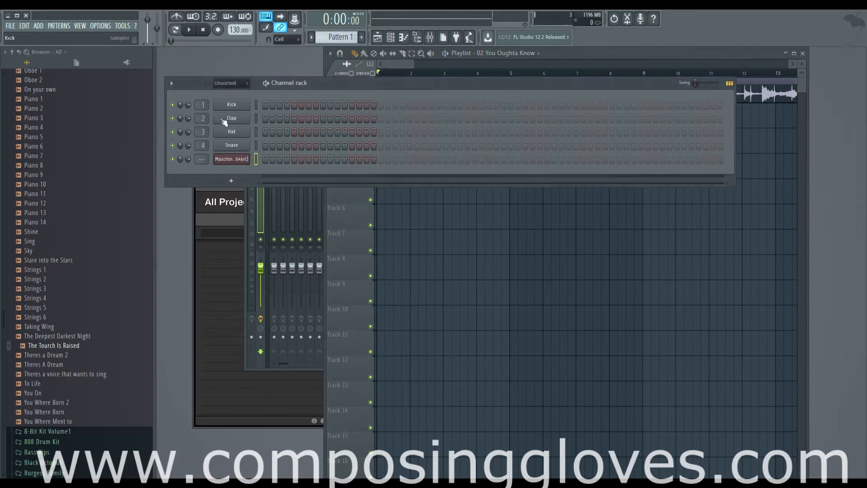
Step: Trim the silence before the first hit of the 02 You Oughta Know clip so that the hit starts at bar 1
left_click(405, 64)
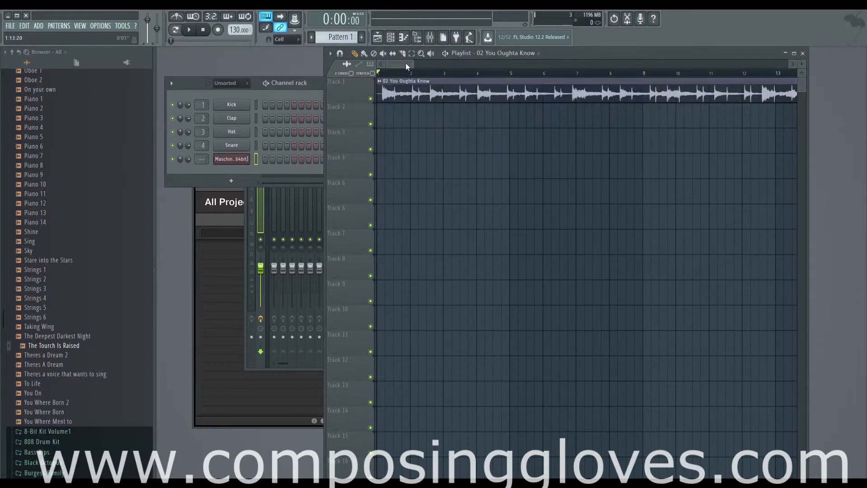
scroll(386, 99, "up", 5, "ctrl")
left_click_drag(386, 99, 644, 116)
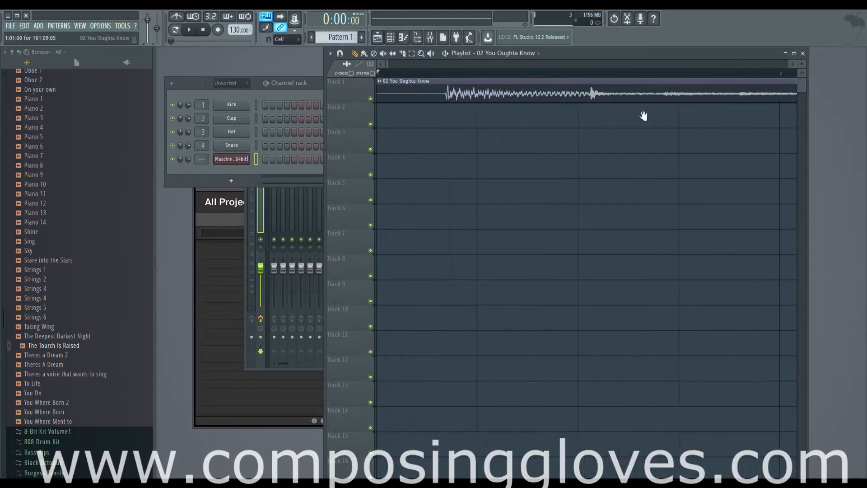
left_click_drag(379, 98, 362, 89)
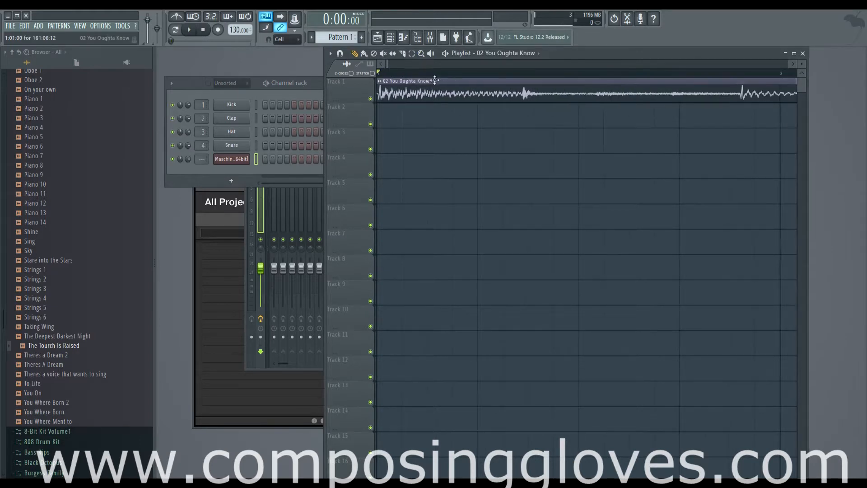
scroll(552, 111, "down", 5, "ctrl")
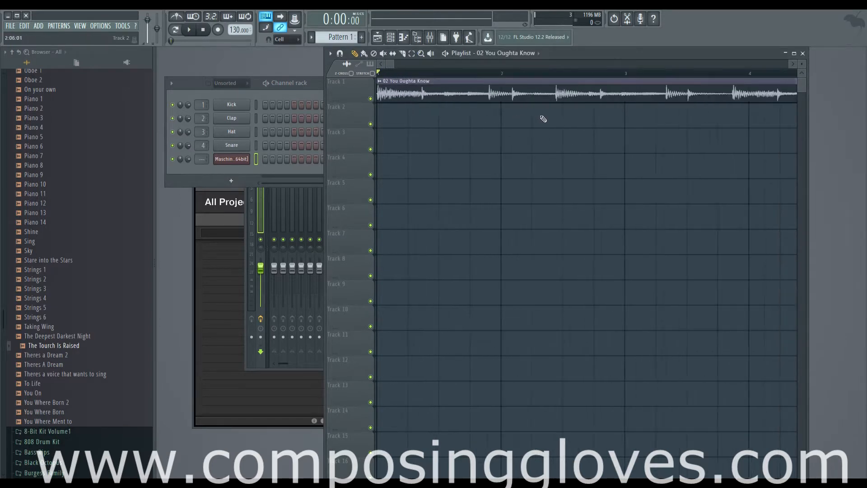
Step: Play the first bars of the trimmed clip and inspect the hit just before bar 4 with the Slice tool active
key("space")
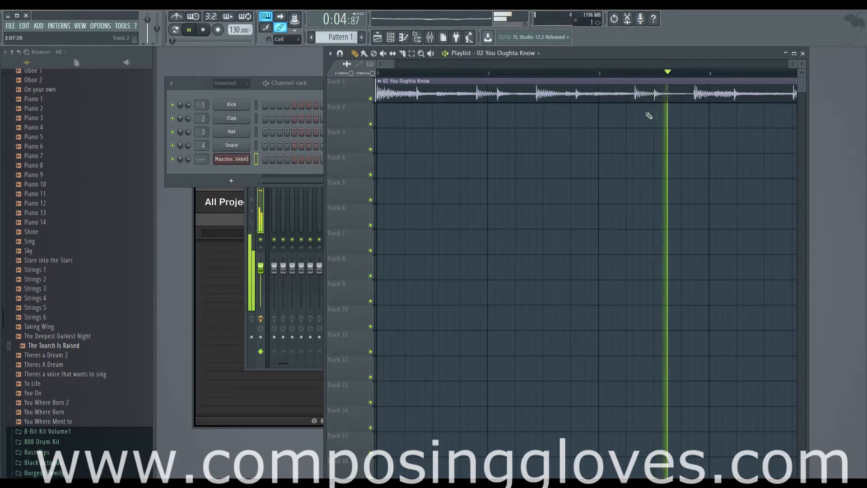
key("space")
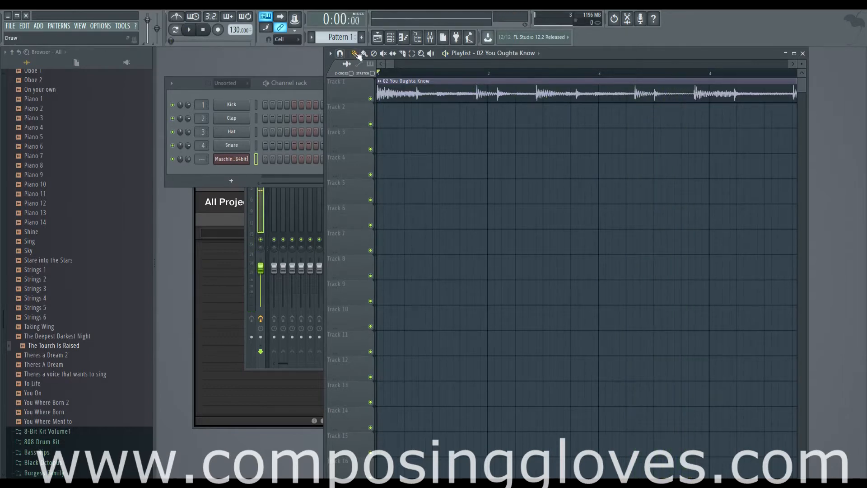
scroll(643, 134, "up", 5)
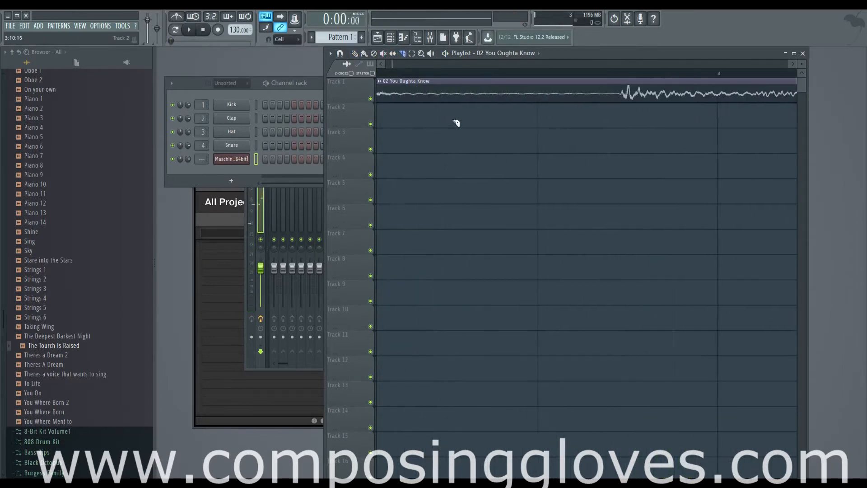
scroll(646, 109, "up", 2)
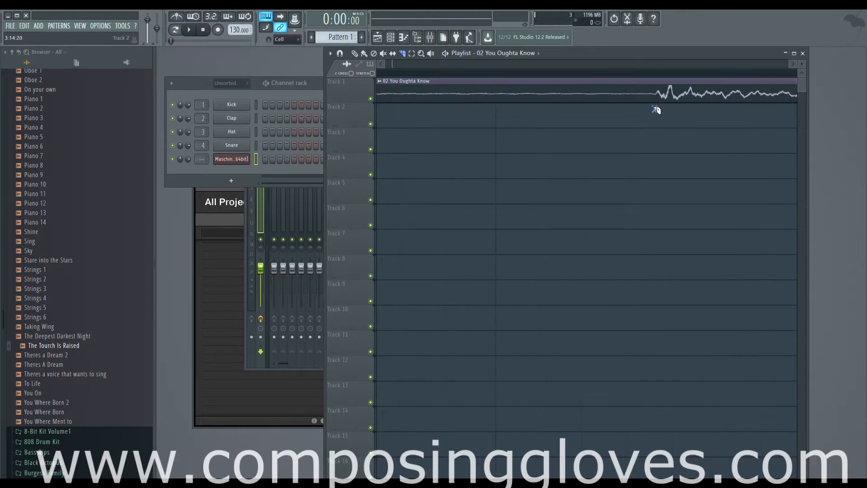
Step: Add an FPC drum channel to the channel rack and close its plugin window
left_click(229, 75)
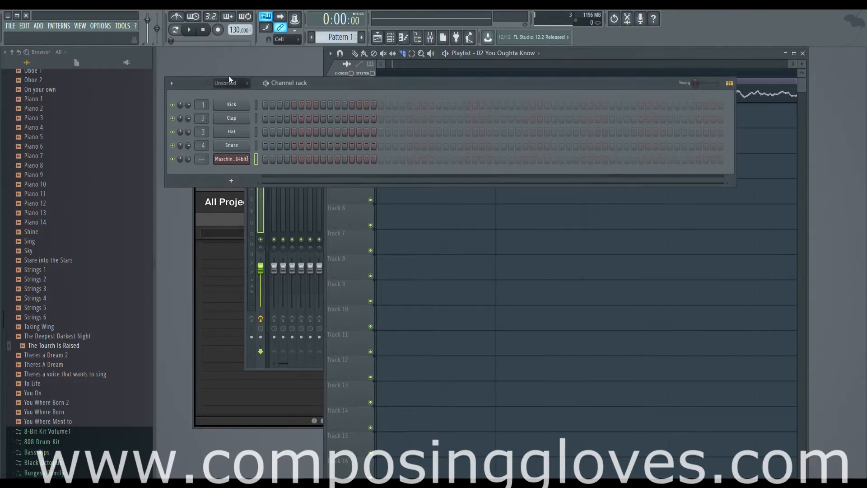
left_click(231, 180)
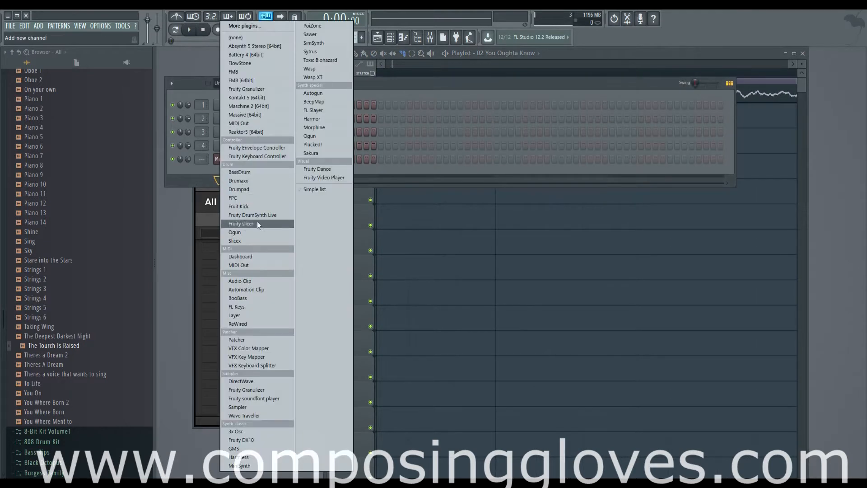
left_click(256, 198)
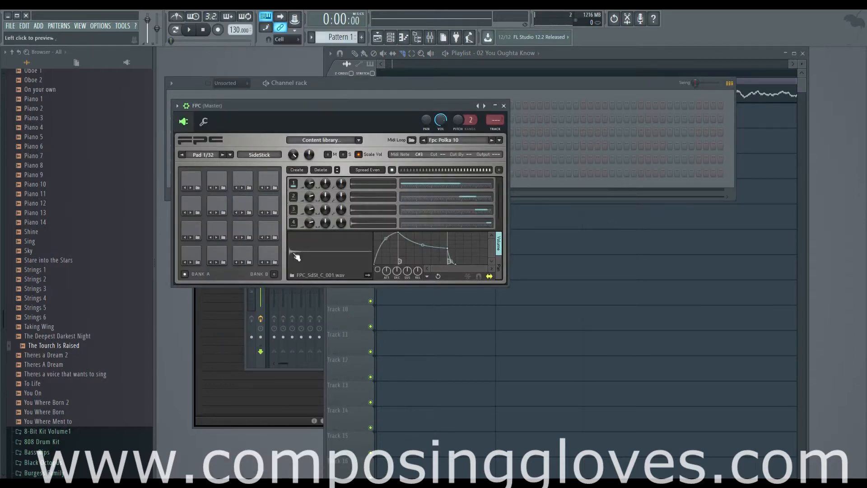
left_click(504, 106)
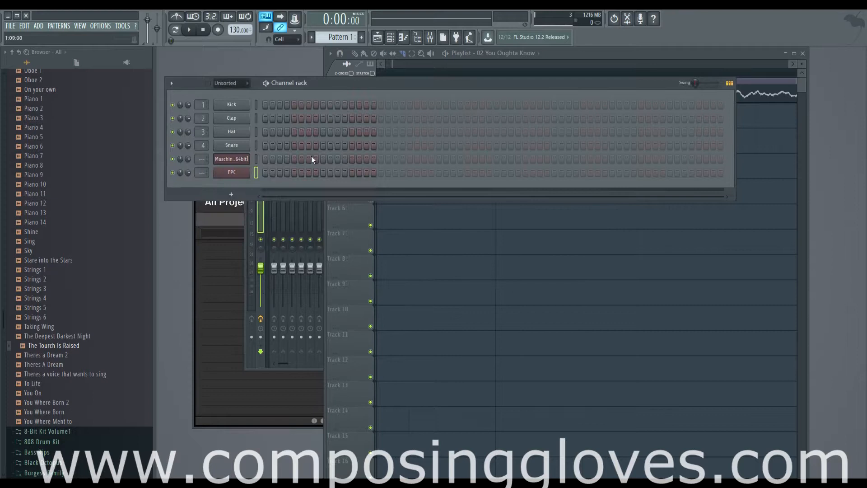
Step: Open the Maschine 2 plugin from the channel rack, place its window over the rack's lower rows and return to the playlist
left_click(232, 158)
left_click_drag(383, 123, 380, 86)
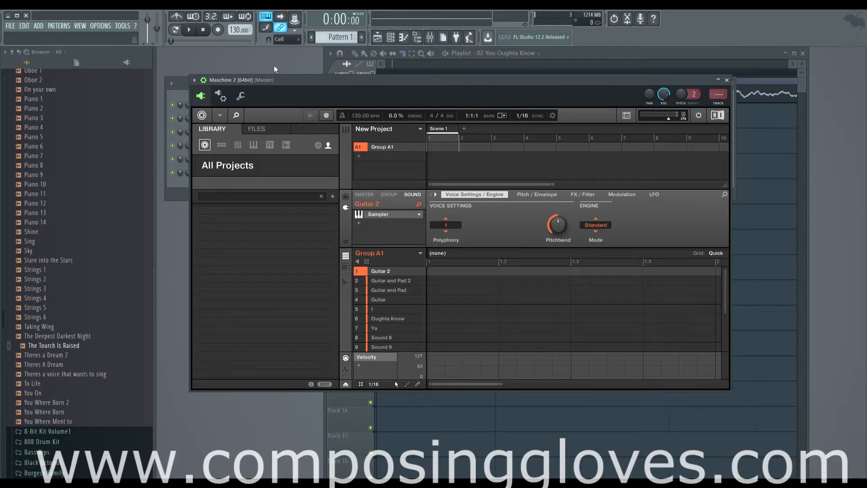
key("F6")
left_click(233, 159)
left_click_drag(397, 89, 396, 74)
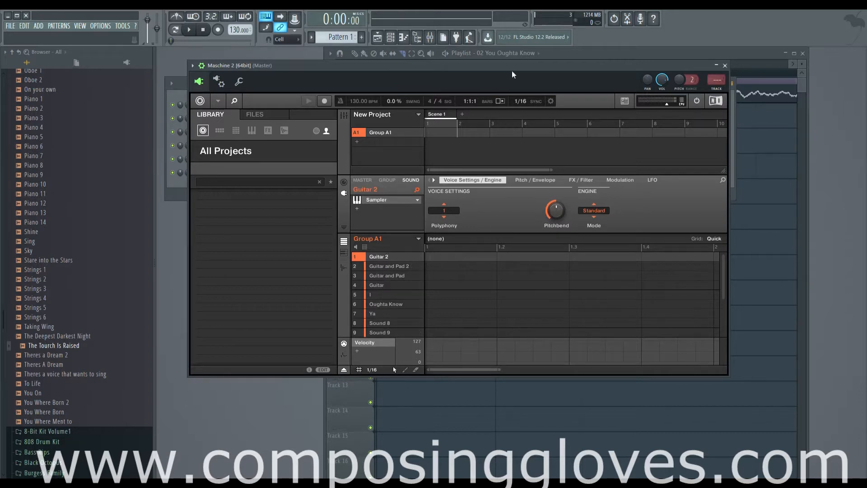
left_click_drag(513, 74, 502, 137)
left_click_drag(392, 65, 405, 66)
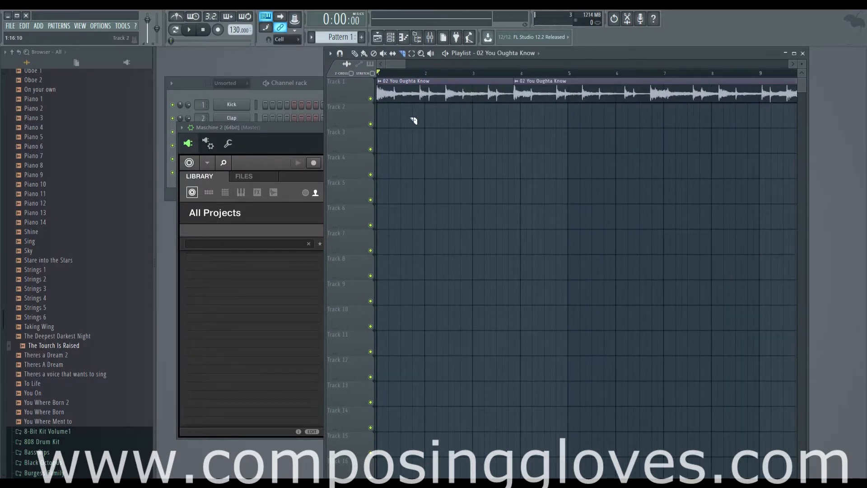
Step: Move the second part of the song right to start between bars 5 and 6, and play the first part alone
left_click(355, 53)
scroll(387, 76, "up", 6)
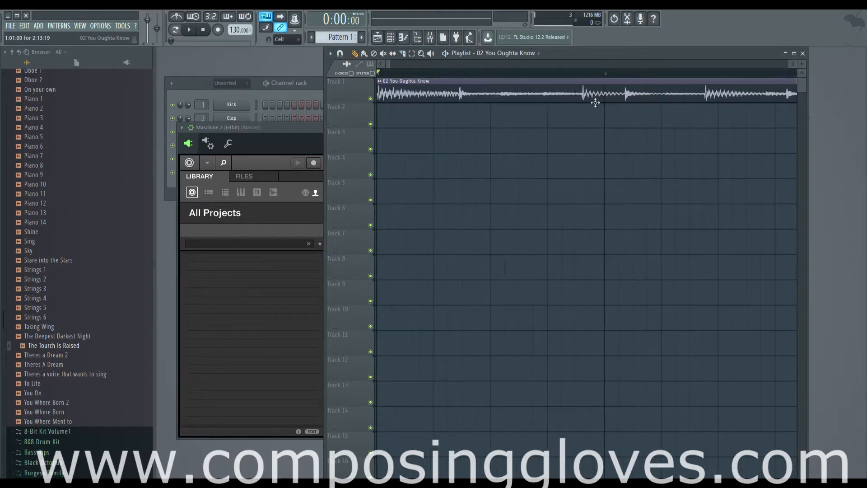
scroll(591, 116, "down", 4)
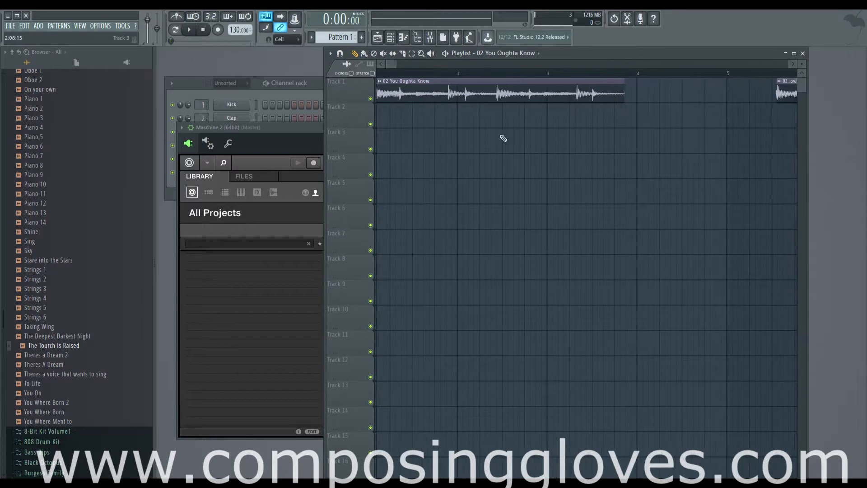
key("space")
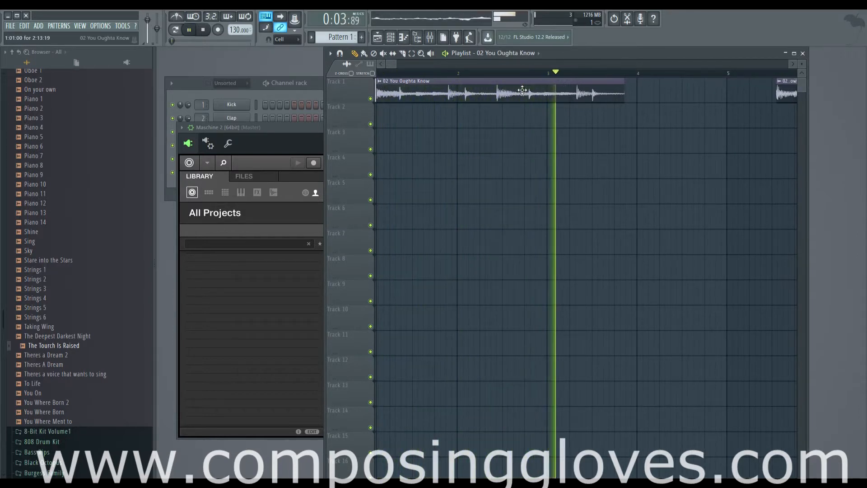
key("space")
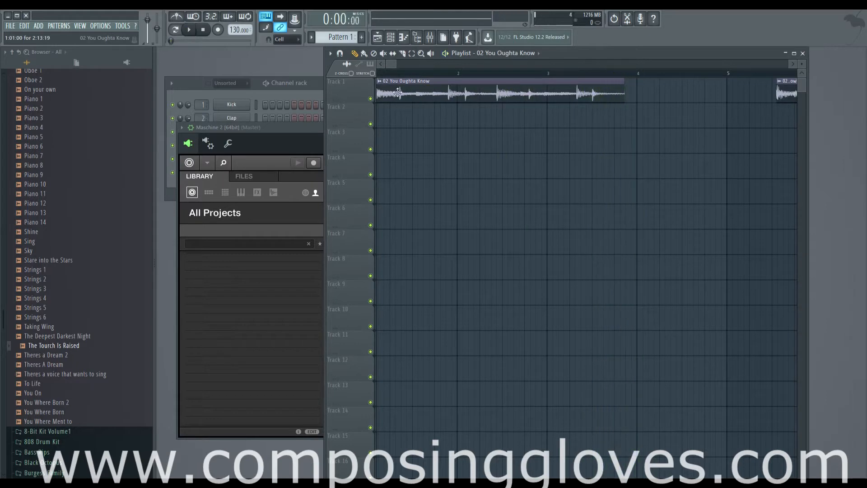
Step: View the saved samples in the Samples Processing folder You Oughta Know through the first clip's Make unique as sample dialog, without saving
left_click(380, 81)
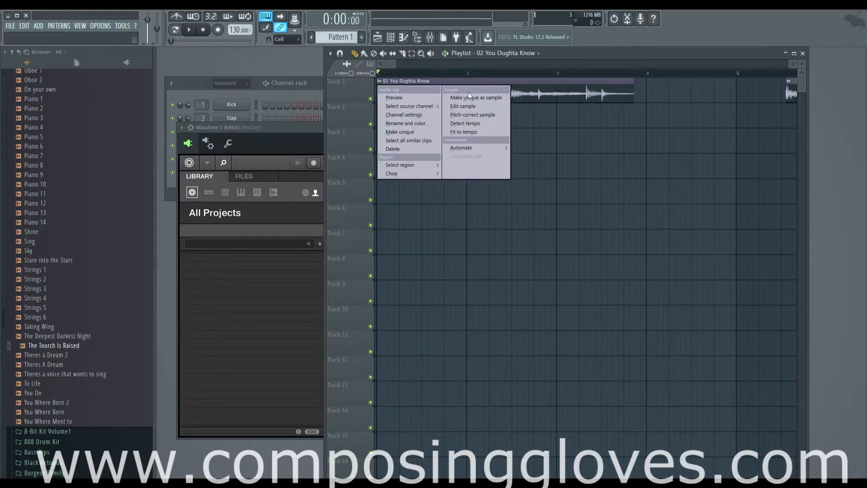
left_click(483, 99)
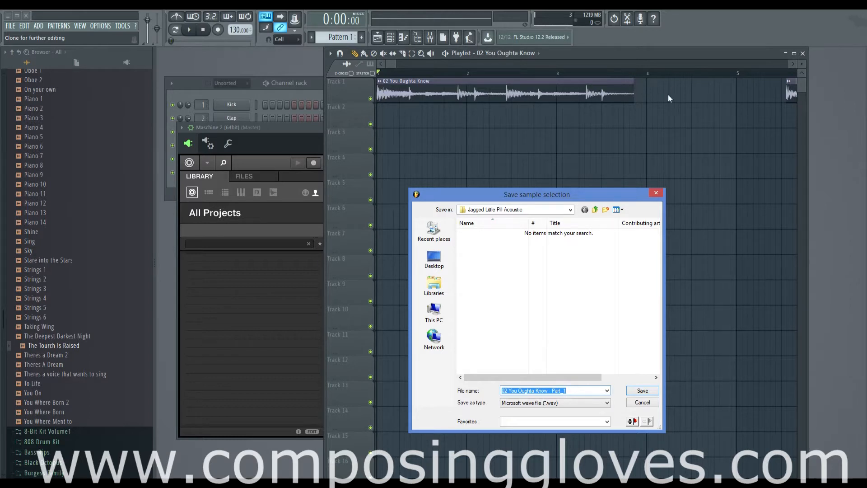
left_click(434, 258)
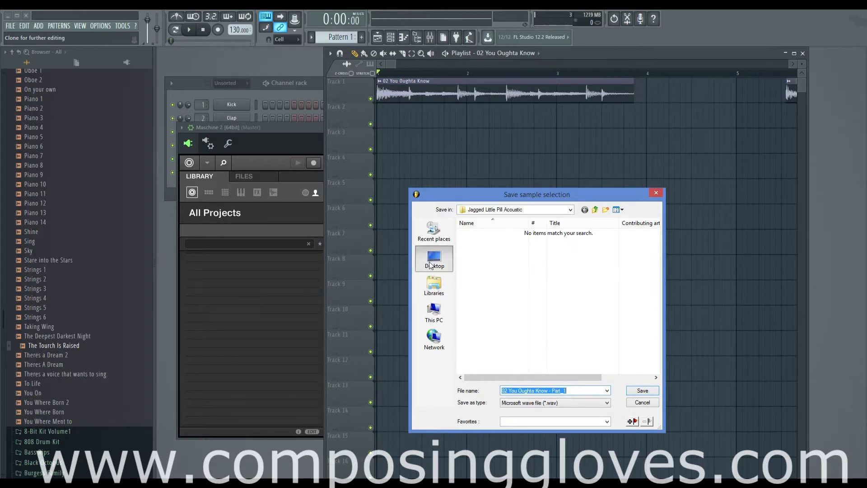
double_click(519, 326)
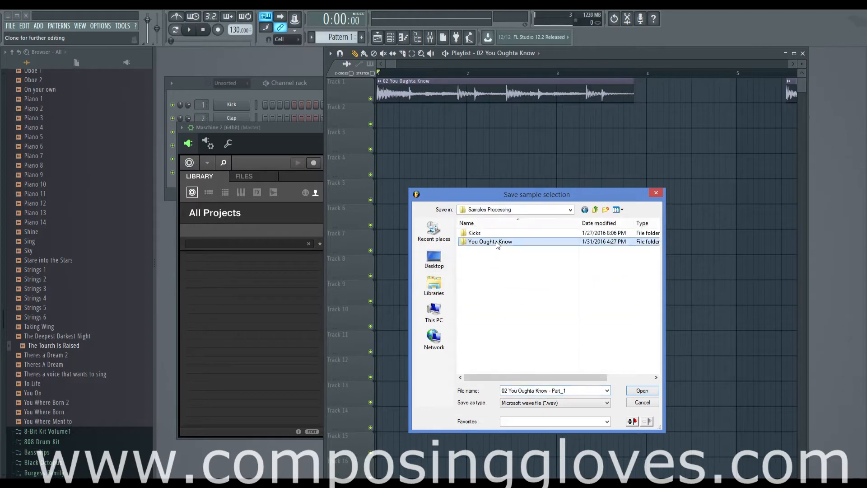
double_click(485, 240)
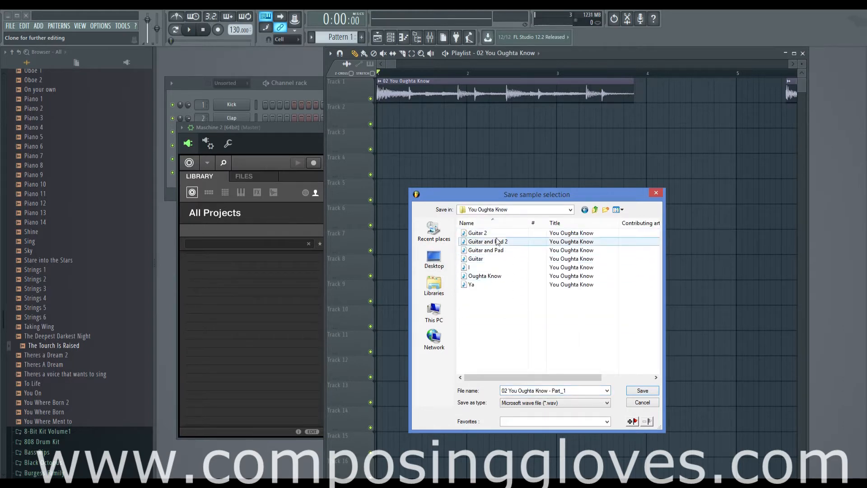
left_click(659, 199)
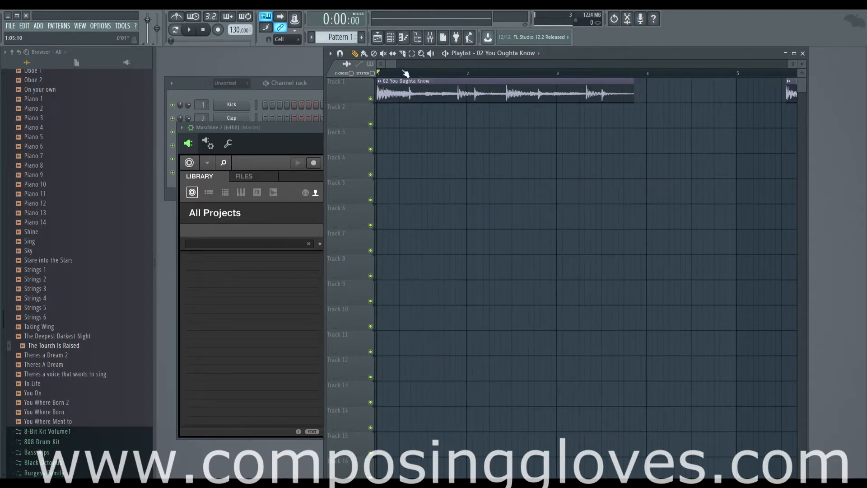
Step: Play the second clip from its start up to the hit between bars 8 and 9
scroll(393, 66, "right", 2)
left_click_drag(393, 66, 401, 69)
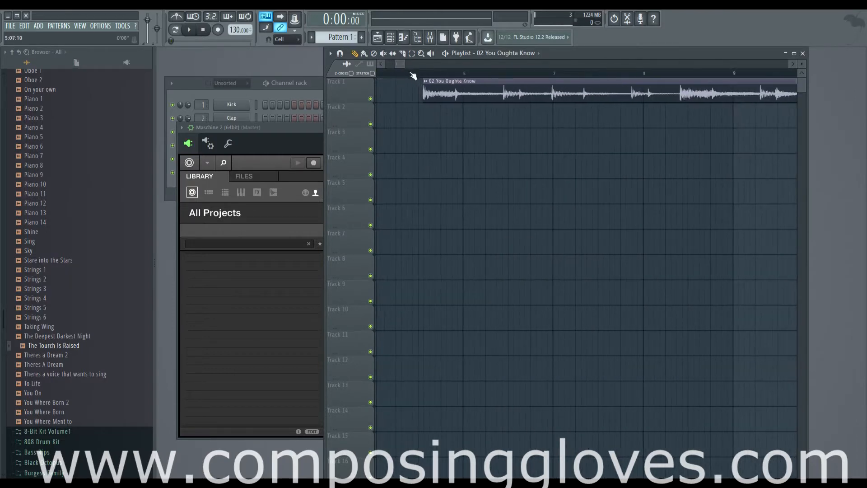
left_click(424, 73)
key("space")
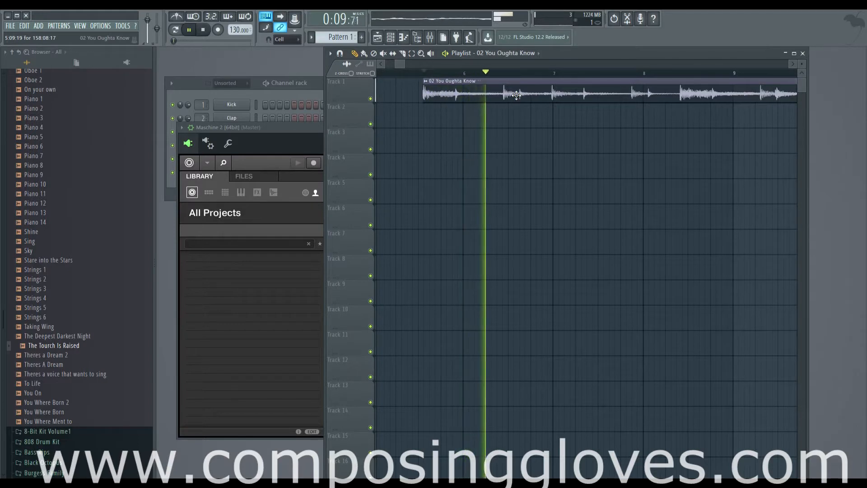
left_click_drag(722, 133, 580, 143)
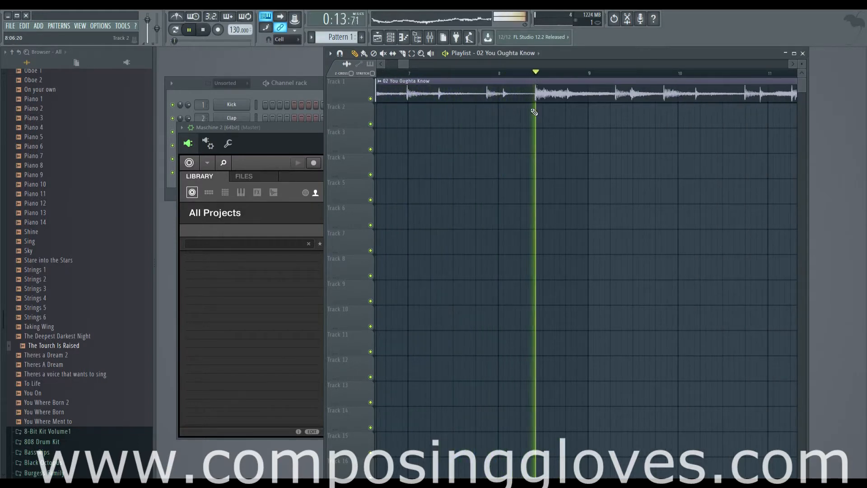
key("space")
Step: Slice the second clip at the hit between bars 8 and 9 and move the middle part left to start just after bar 4
mouse_move(537, 111)
left_mouse_down()
mouse_move(534, 80)
mouse_move(378, 84)
mouse_move(406, 65)
left_mouse_up()
left_click(354, 54)
left_click(436, 73)
key("space")
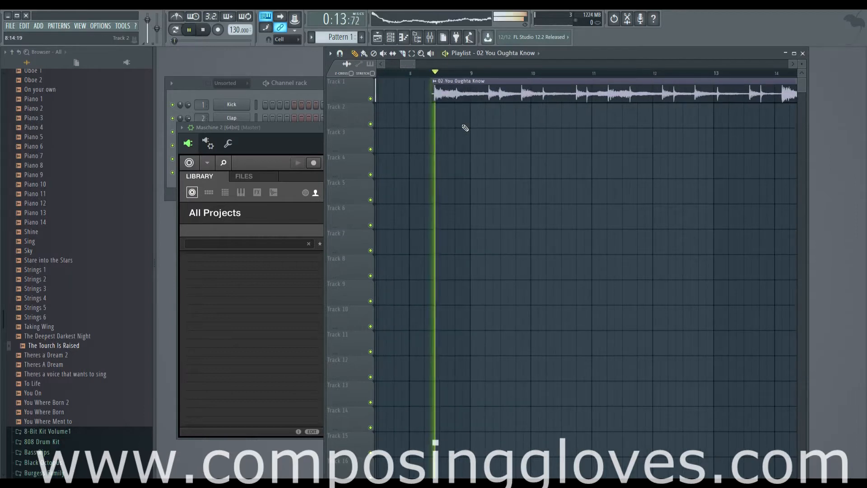
key("space")
Step: Audition the last clip at several points between bars 10 and 14 to find further sample material
left_click_drag(596, 86, 513, 86)
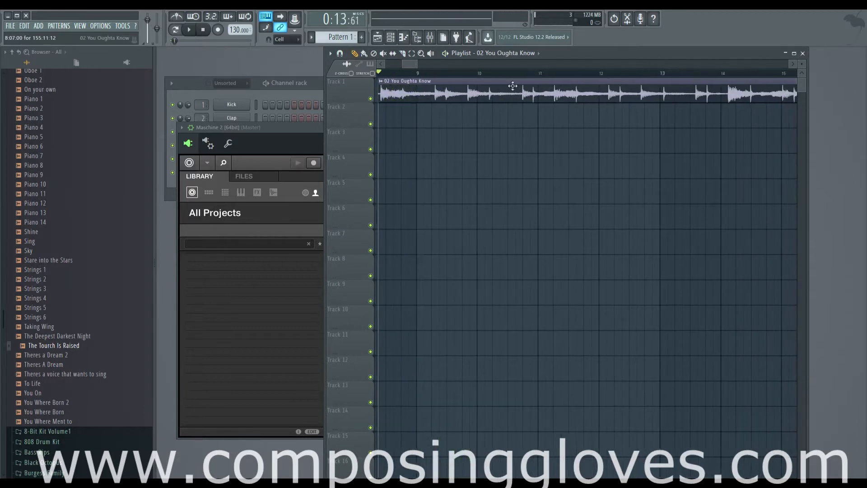
left_click(478, 74)
key("space")
left_click(530, 74)
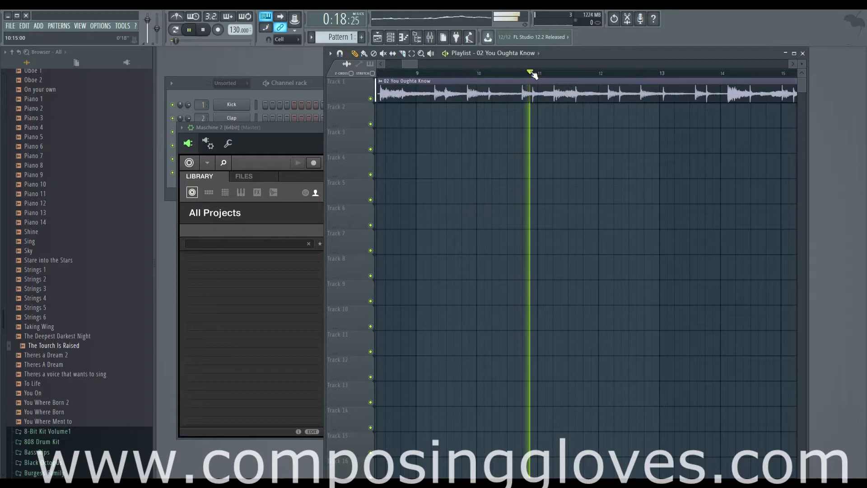
left_click(583, 74)
scroll(652, 79, "down", 3)
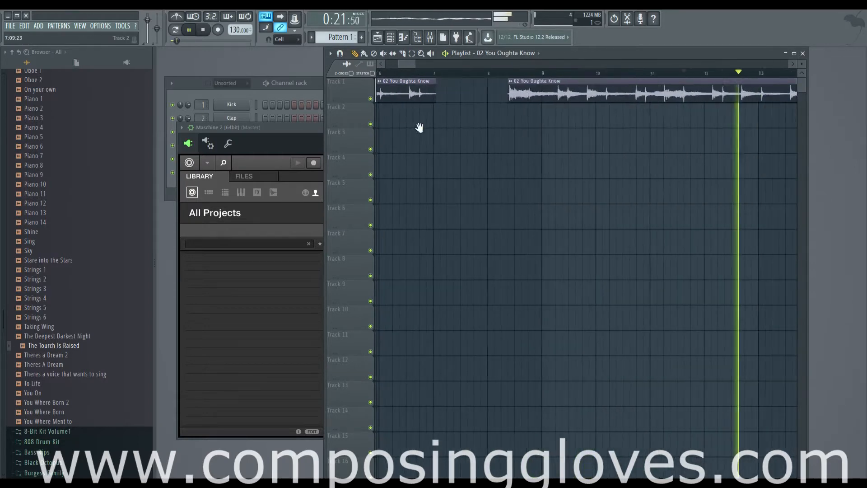
key("space")
left_click_drag(634, 94, 544, 93)
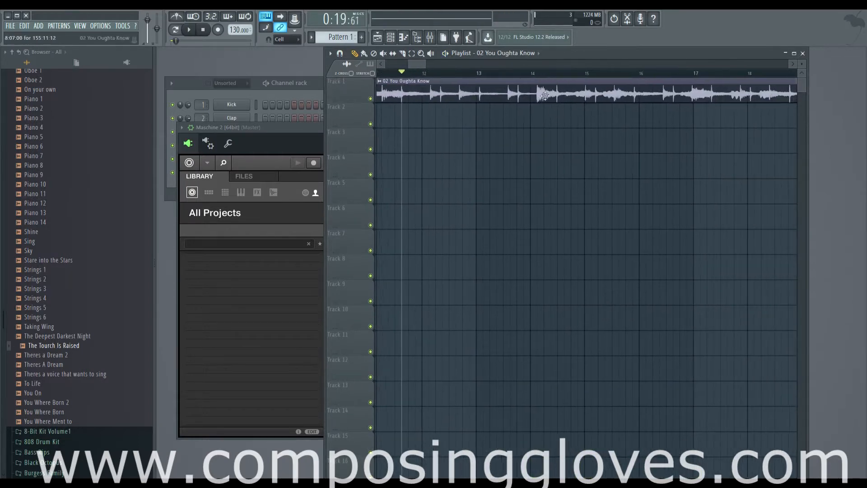
left_click(537, 74)
key("space")
key("space")
Step: Play the quiet passage between bars 23 and 24 of the last clip
scroll(633, 130, "down", 6)
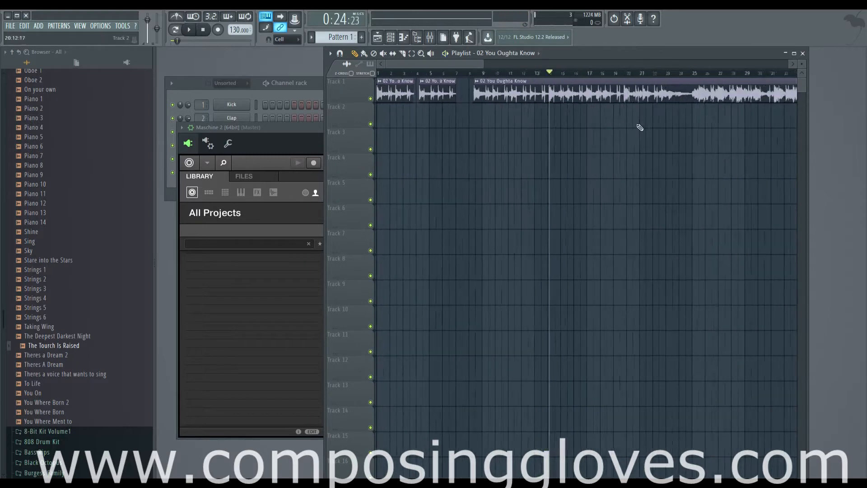
scroll(532, 95, "up", 8)
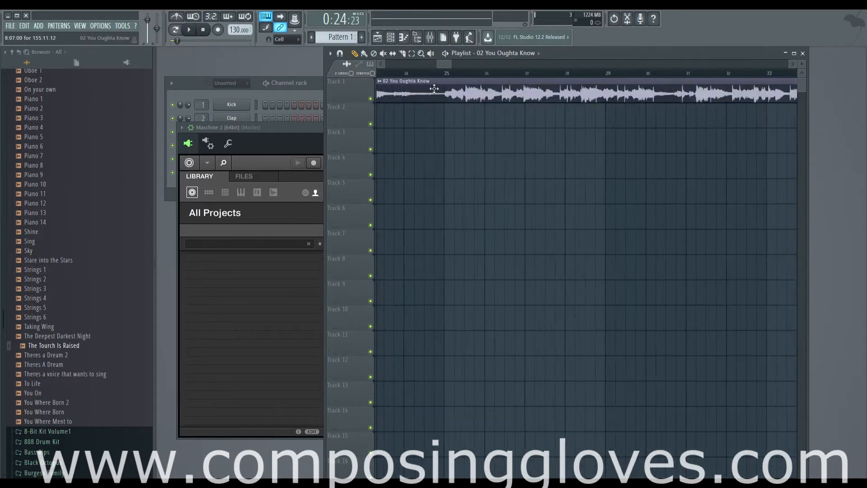
left_click_drag(453, 95, 522, 97)
left_click(459, 73)
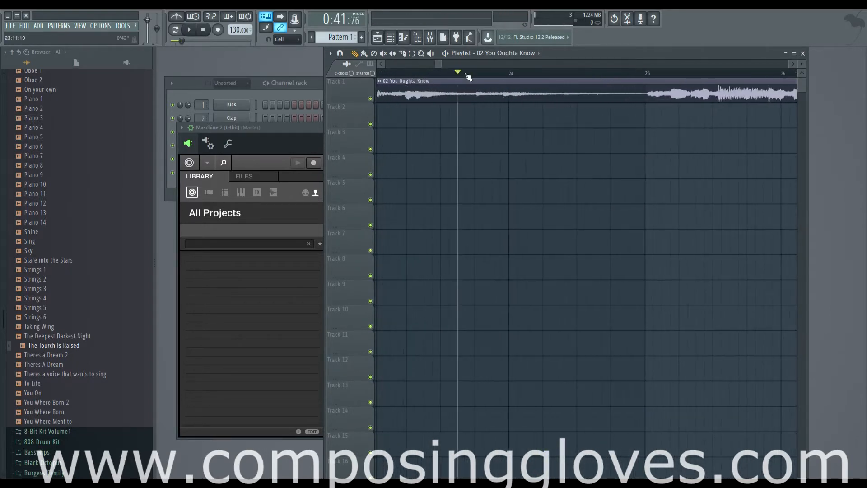
key("space")
key("space")
Step: Examine the song's waveform across the playlist, from the full overview to the hits between bars 9 and 24
scroll(604, 131, "down", 8)
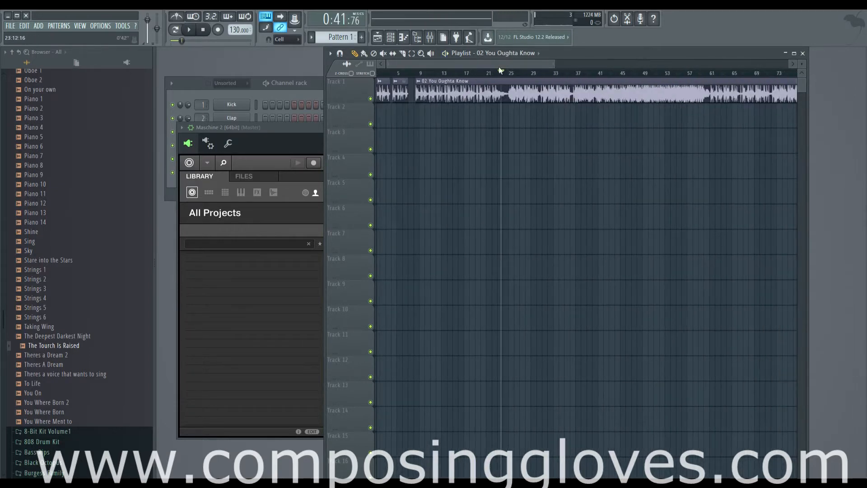
left_click_drag(497, 65, 622, 66)
left_click_drag(718, 81, 332, 89)
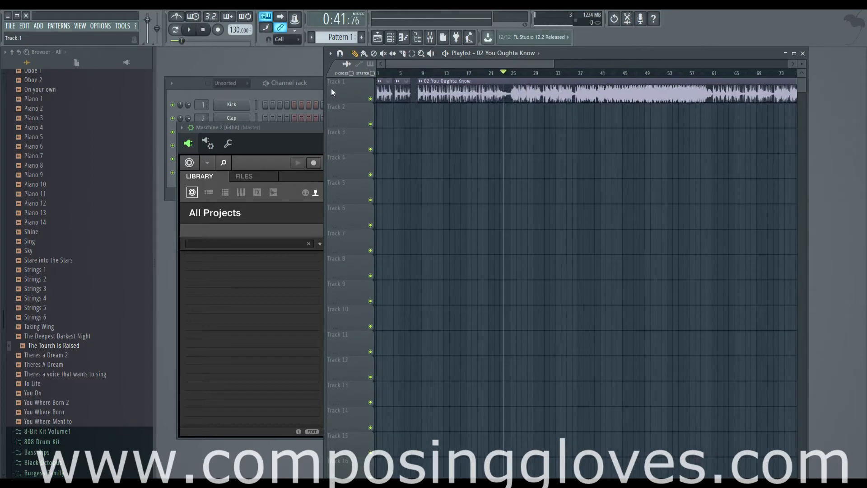
scroll(409, 120, "up", 2)
scroll(488, 130, "up", 8)
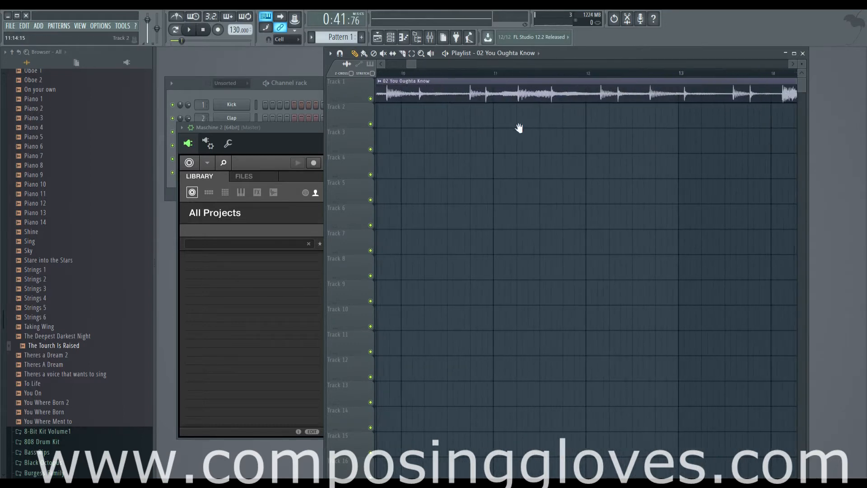
scroll(535, 172, "right", 8)
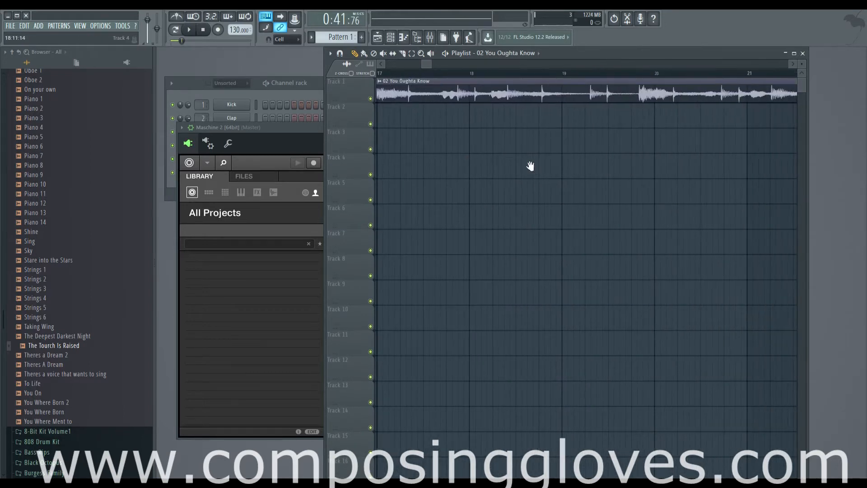
scroll(629, 156, "left", 12)
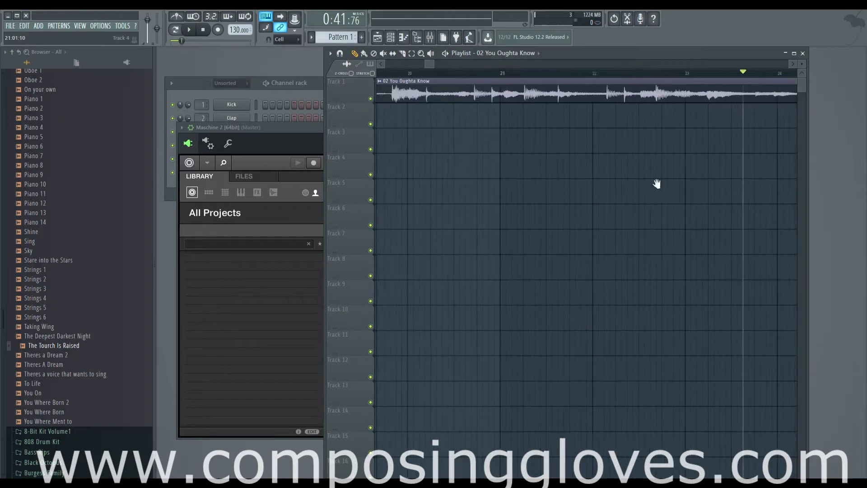
scroll(673, 203, "left", 8)
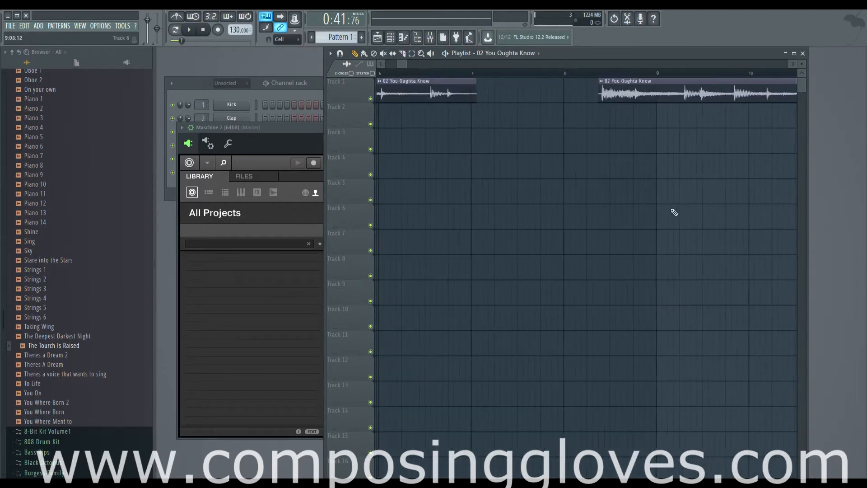
scroll(626, 197, "down", 3)
scroll(545, 186, "down", 1)
scroll(545, 186, "up", 3)
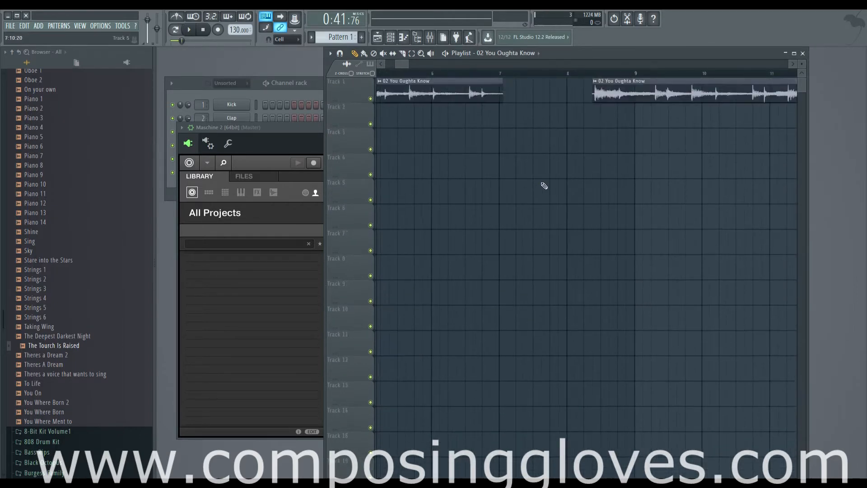
scroll(490, 161, "down", 8)
scroll(407, 116, "up", 5)
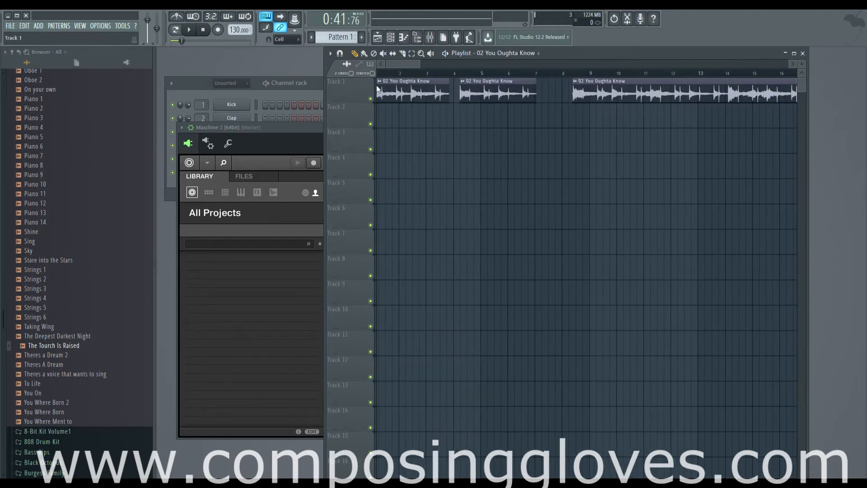
Step: Enlarge the playlist tracks' height and place the playhead at the start of the second clip, just after bar 4
scroll(395, 113, "down", 4)
scroll(432, 127, "up", 6)
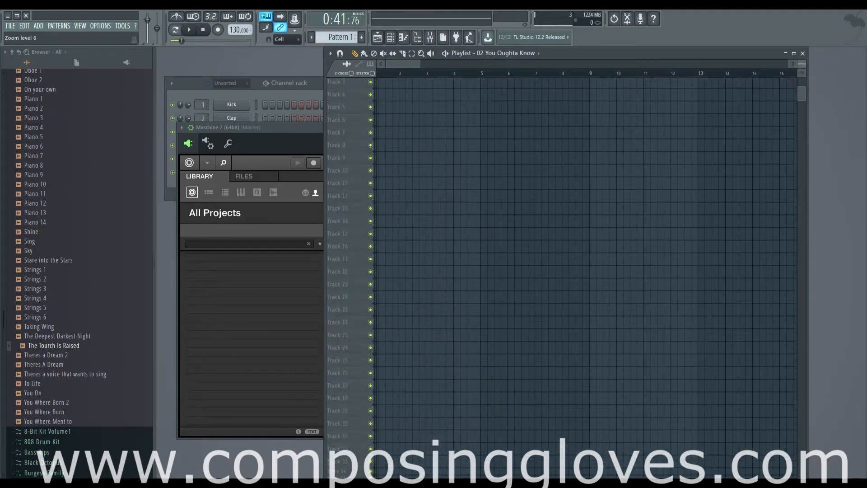
scroll(424, 132, "up", 4)
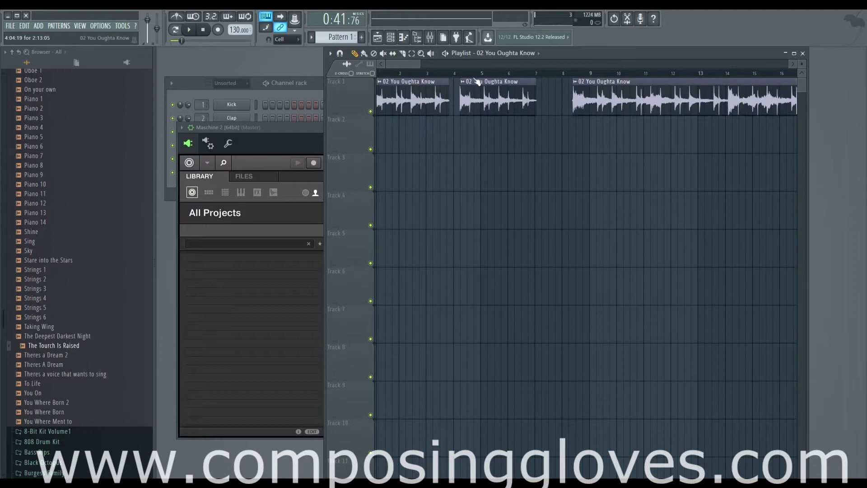
left_click_drag(460, 74, 466, 79)
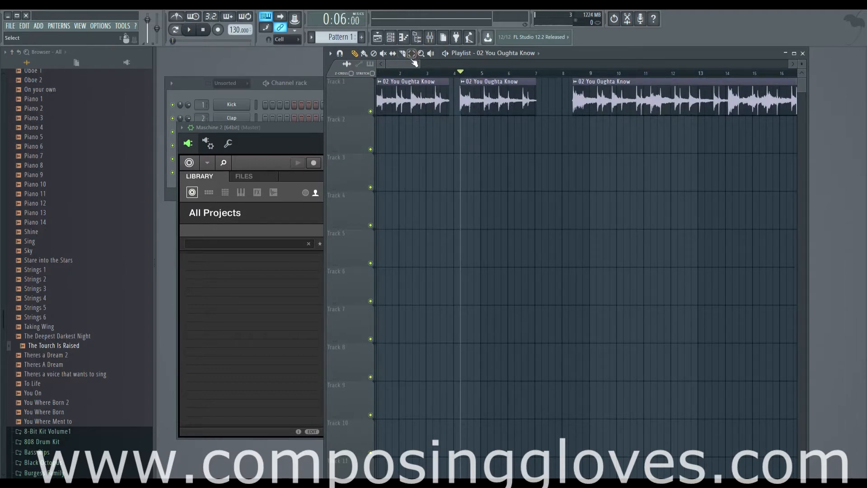
Step: Audition the Guitar 2, Guitar and Pad 2, Guitar and Pad, and Guitar sounds of Group A1 in Maschine 2
left_click_drag(410, 64, 366, 66)
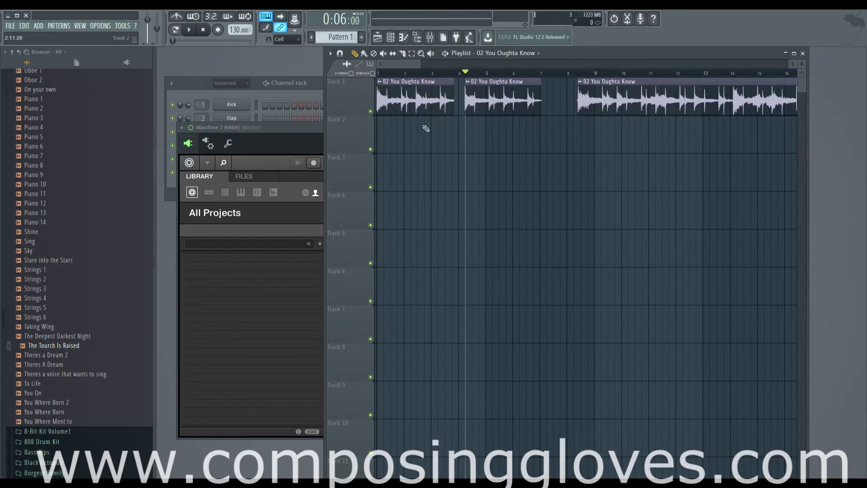
left_click_drag(420, 64, 628, 88)
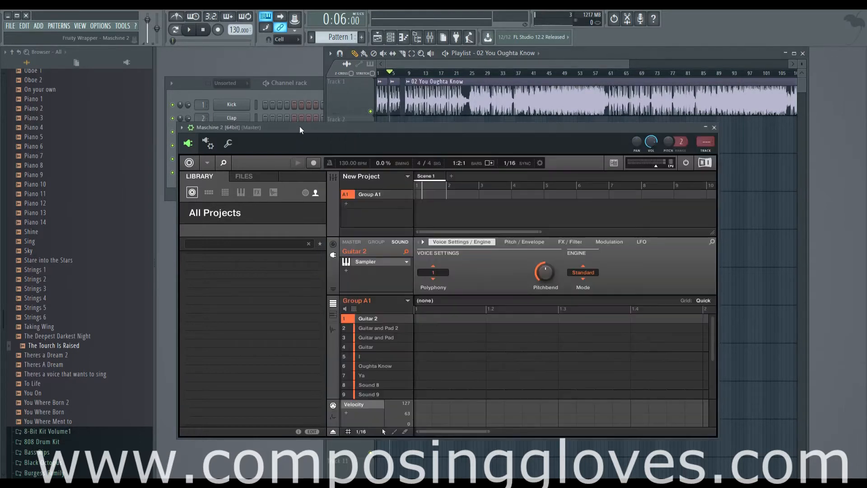
left_click_drag(340, 125, 342, 81)
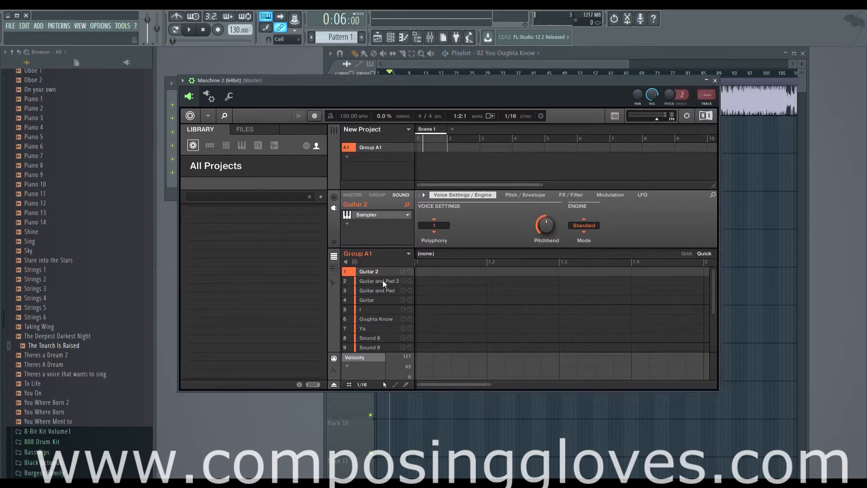
left_click(372, 281)
left_click(372, 290)
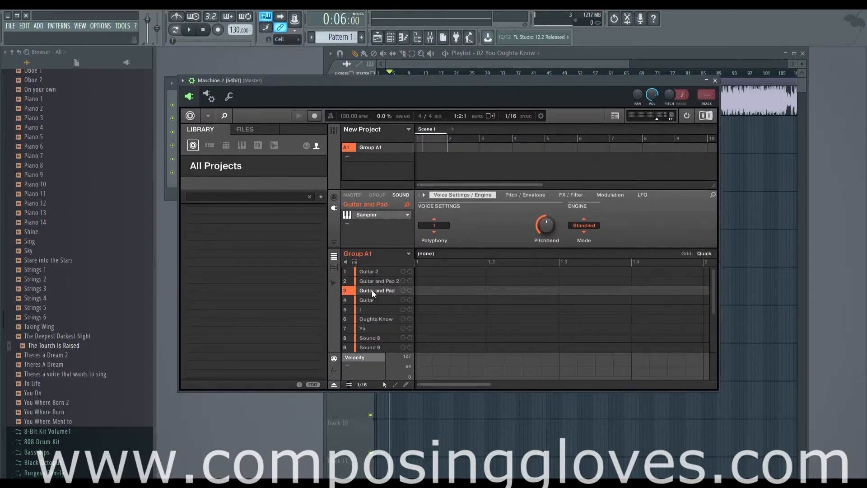
left_click(371, 300)
left_click(365, 272)
left_click(367, 281)
left_click(367, 290)
left_click(367, 300)
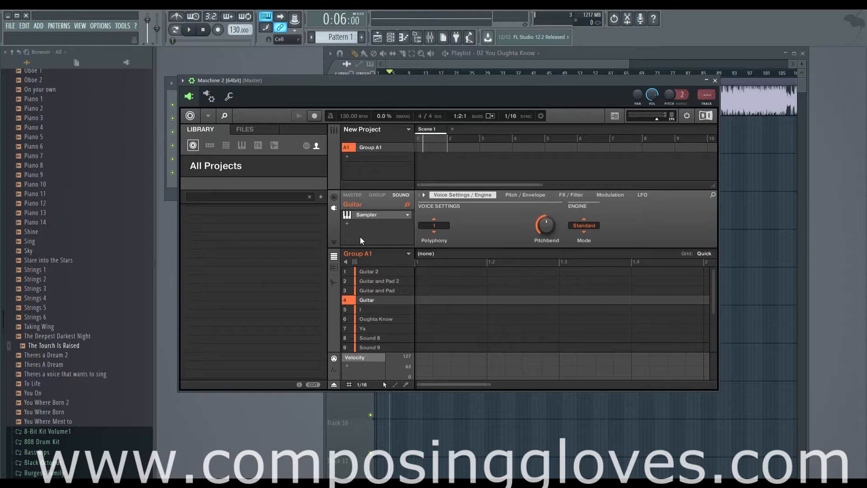
left_click(385, 272)
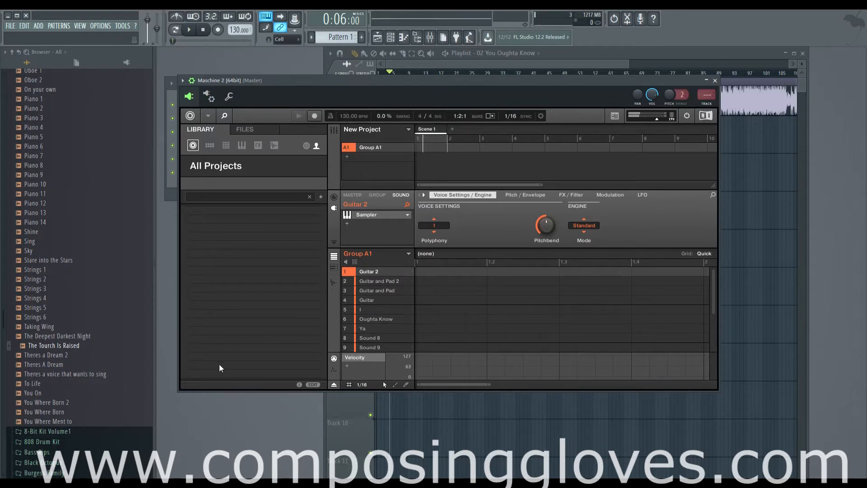
Step: Load the Guitar 2 file from the You Oughta Know samples folder into the first sound of Group A1
mouse_move(25, 474)
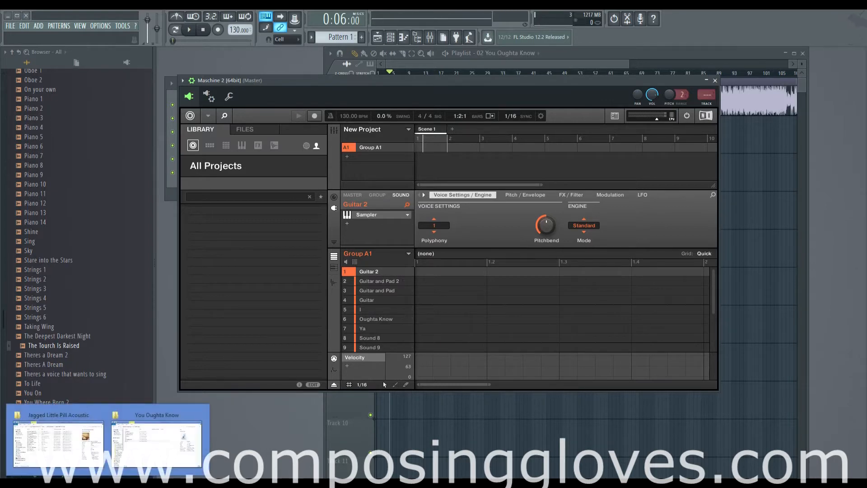
left_click(155, 444)
left_click(608, 195)
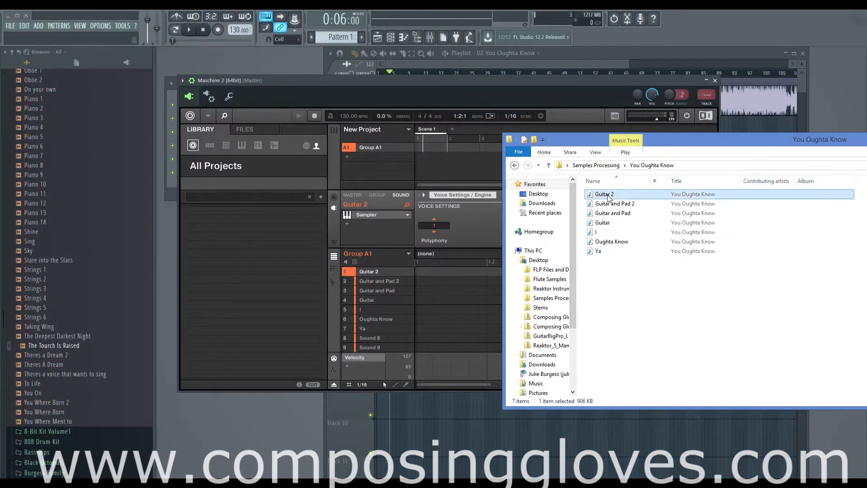
left_click_drag(608, 197, 392, 271)
left_click(397, 82)
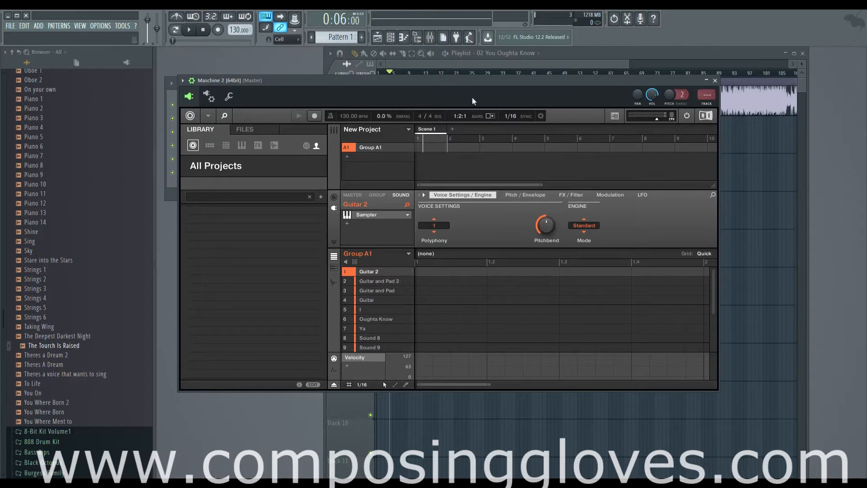
Step: Route Maschine 2 to mixer track 5 and add Fruity Stereo Shaper to that track's first effect slot
key("F9")
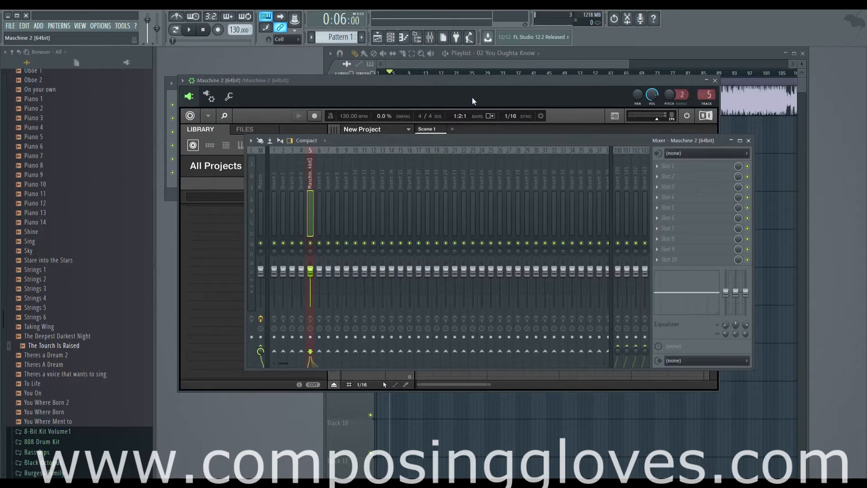
left_click(660, 166)
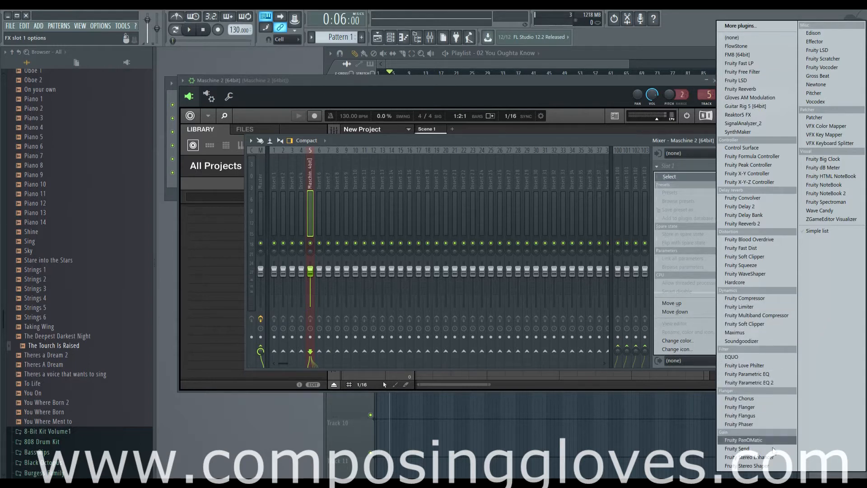
left_click(780, 468)
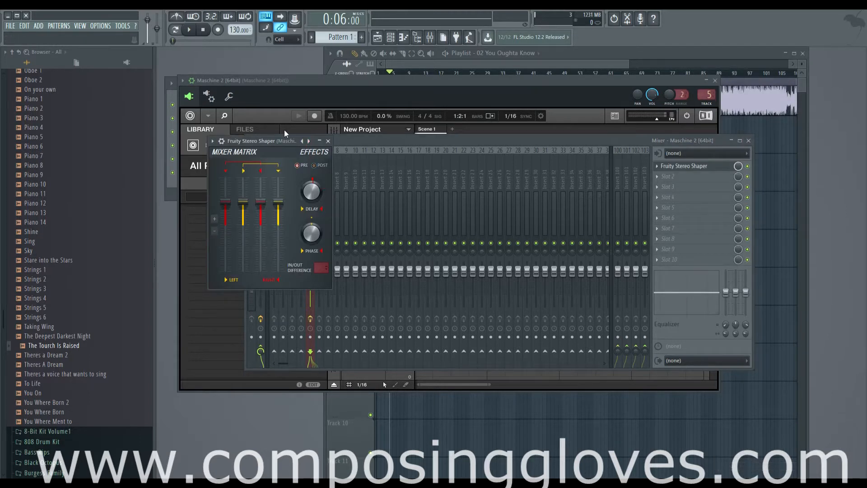
Step: Stop playback and audition Guitar and Pad 2, Guitar and Pad, and Guitar in Maschine 2 through the mixer track
key("F6")
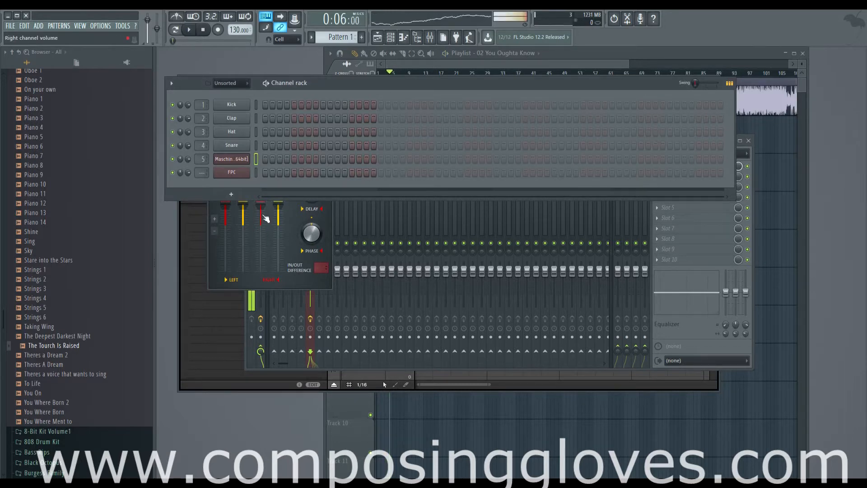
left_click(209, 32)
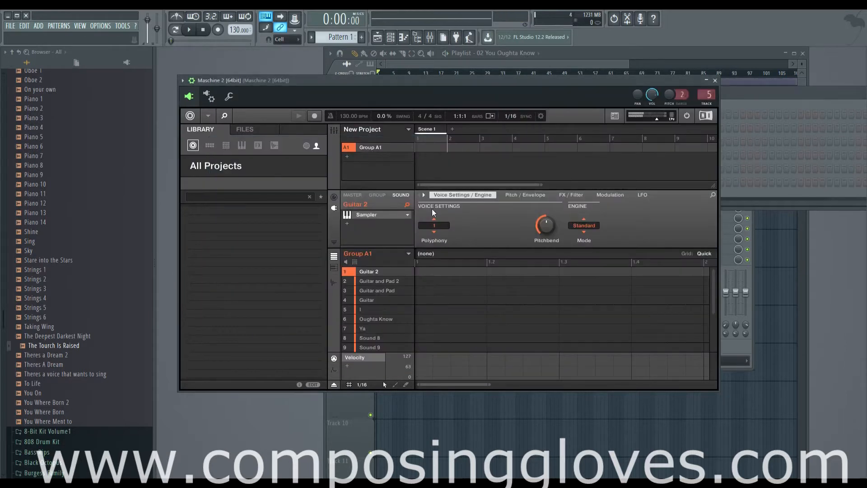
left_click(379, 289)
left_click(379, 281)
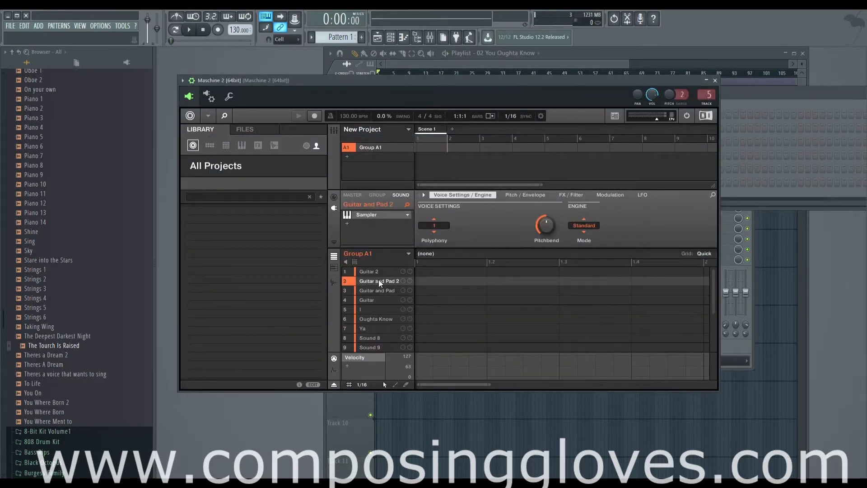
left_click(378, 290)
left_click(375, 301)
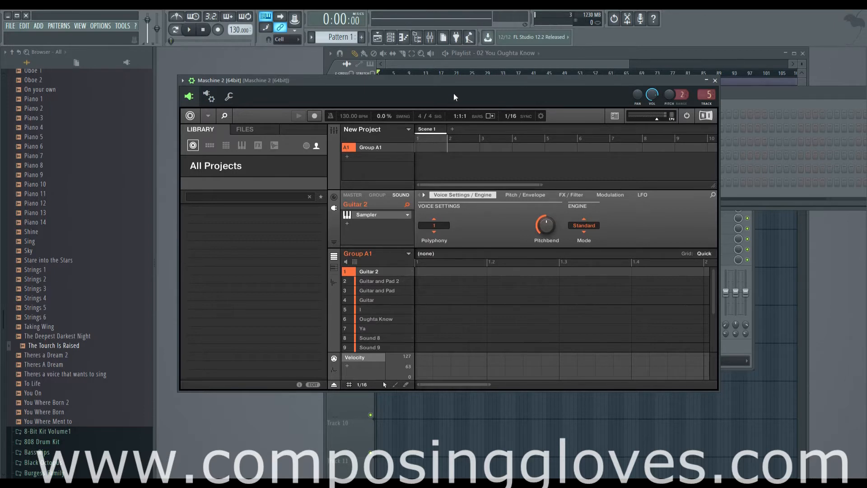
Step: Examine the complete 02 You Oughta Know arrangement in the playlist, from the first clips to the song's end
left_click_drag(458, 86, 455, 93)
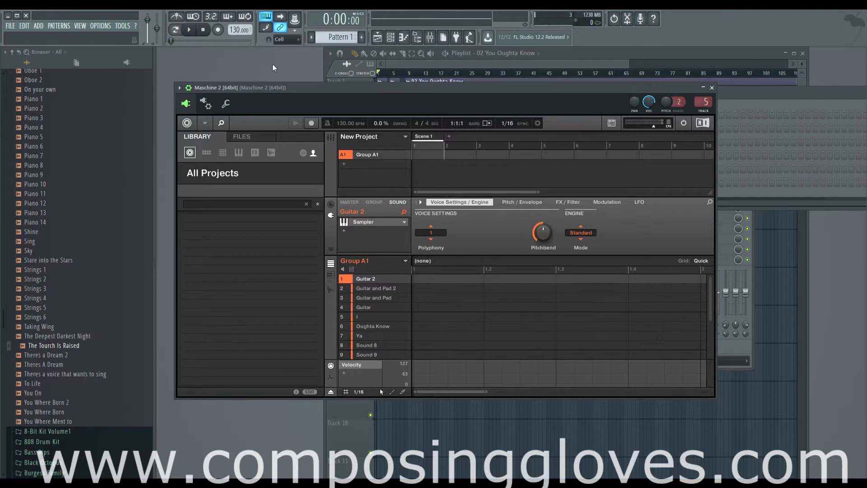
key("F6")
left_click(437, 67)
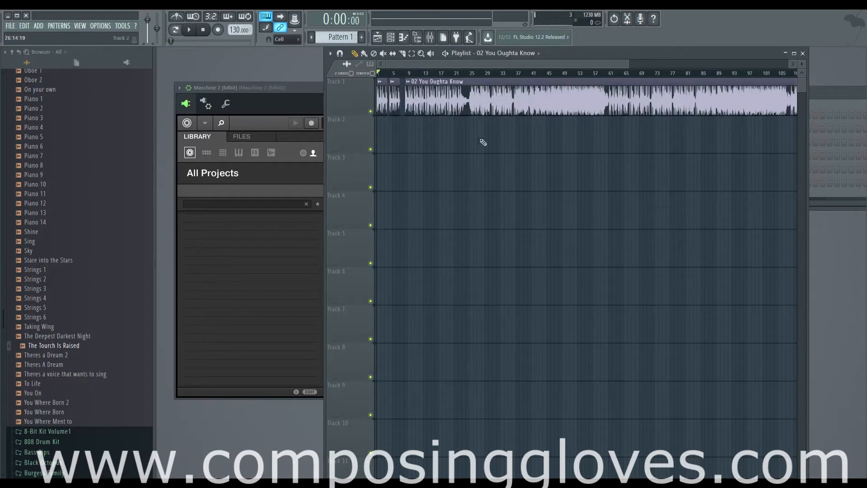
left_click_drag(448, 63, 396, 174)
scroll(456, 166, "down", 3)
scroll(455, 166, "up", 3)
scroll(456, 166, "down", 2)
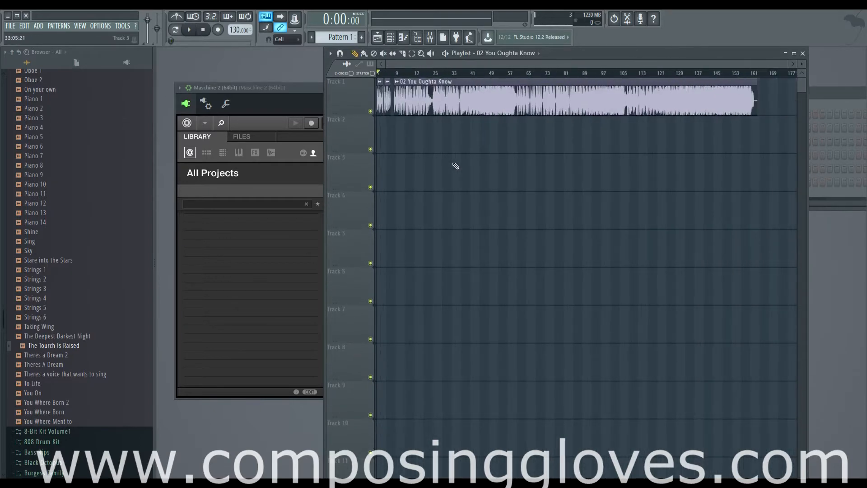
Step: Review the sampler settings of the Kick, Clap, Hat and Snare channels
key("F6")
left_click(562, 116)
left_click(564, 129)
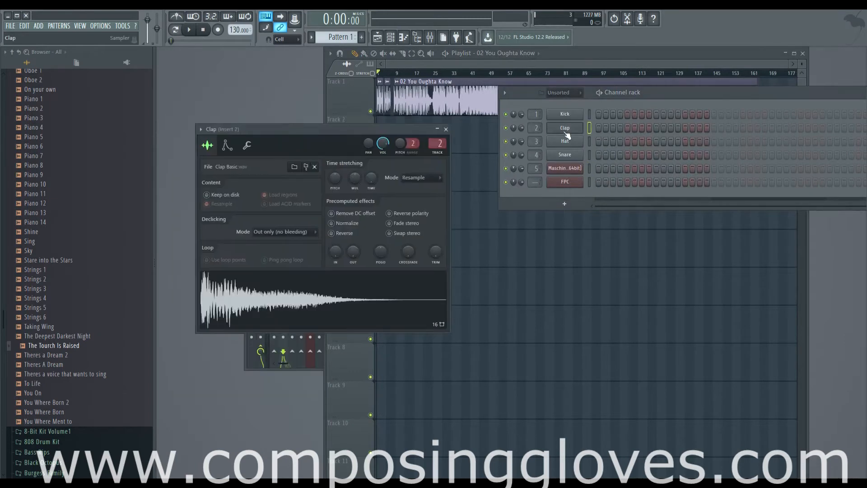
left_click(564, 142)
left_click(565, 156)
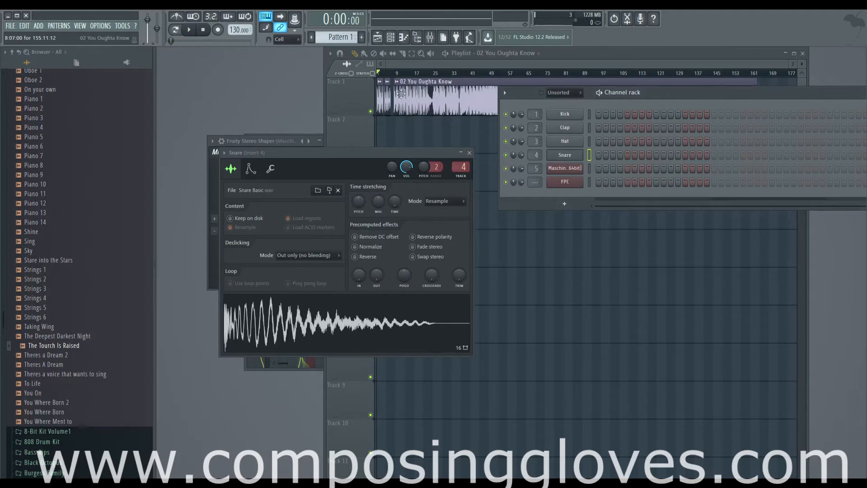
Step: Audition passages of the last song clip in the playlist, from about bar 86 to the end of the song
left_click(454, 65)
scroll(472, 95, "up", 8)
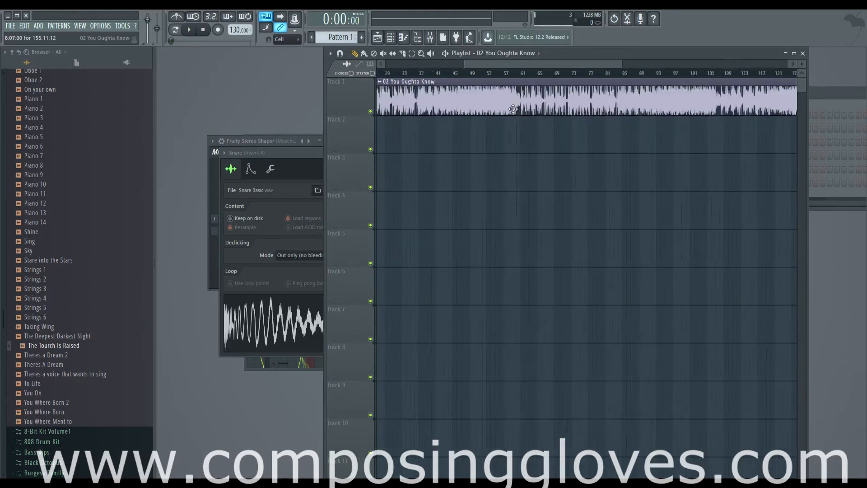
left_click_drag(564, 75, 622, 73)
mouse_move(571, 64)
left_mouse_down()
mouse_move(421, 67)
mouse_move(587, 64)
left_mouse_up()
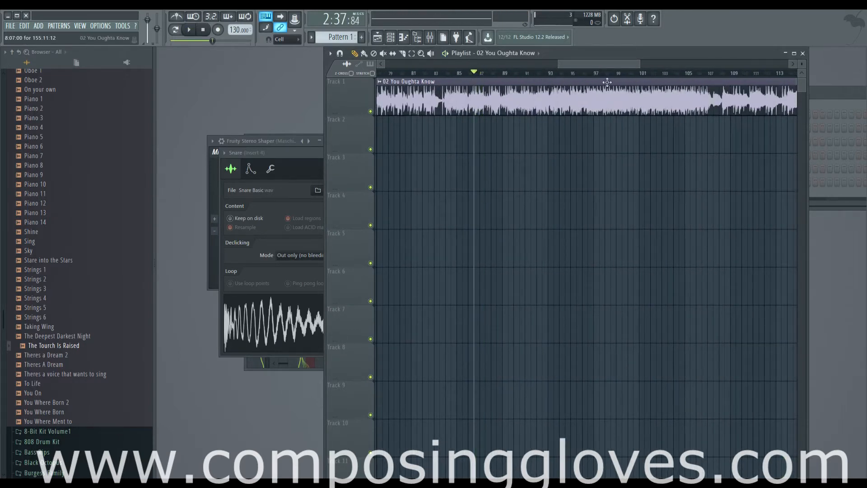
left_click_drag(613, 64, 749, 62)
left_click(621, 74)
key("space")
key("space")
left_click_drag(653, 73, 155, 93)
key("space")
key("space")
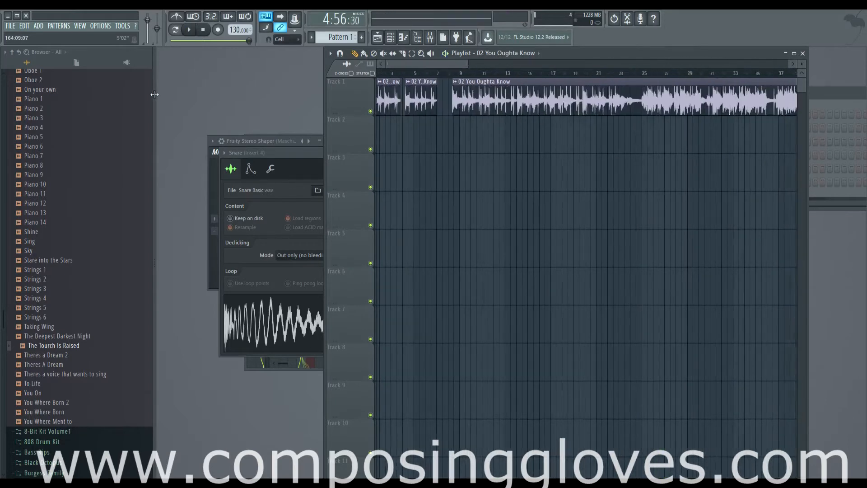
scroll(458, 142, "down", 5)
Step: Open the recent project Kayne West.flp without saving the changes to the untitled project
left_click(222, 76)
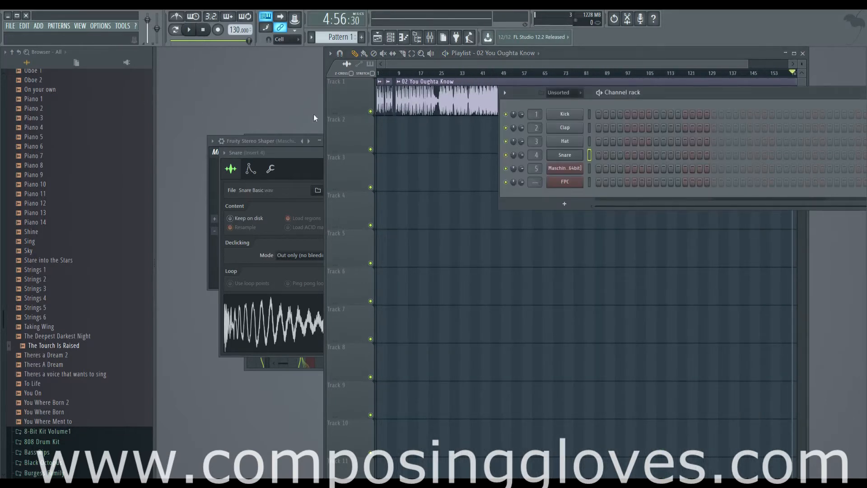
left_click(20, 27)
mouse_move(9, 27)
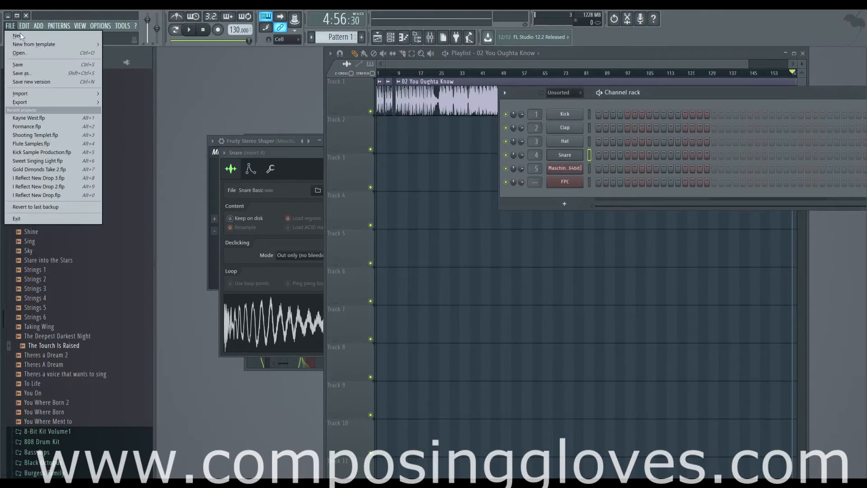
left_click(52, 118)
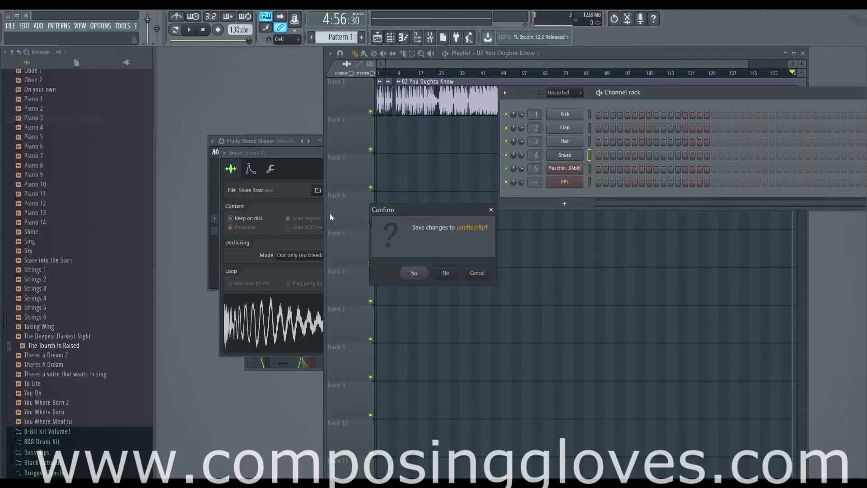
left_click(446, 273)
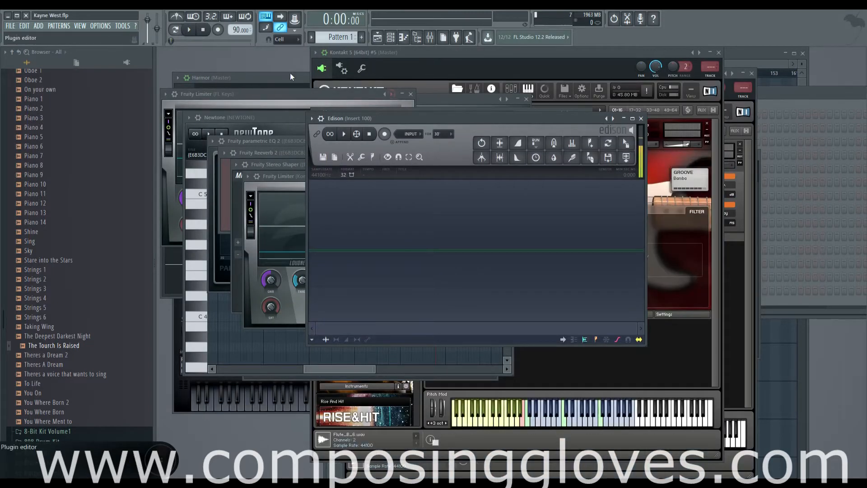
Step: Inspect the sampler settings of the 808MA_Tape_ST and 808BD_T1D5_Orig drum channels
key("F6")
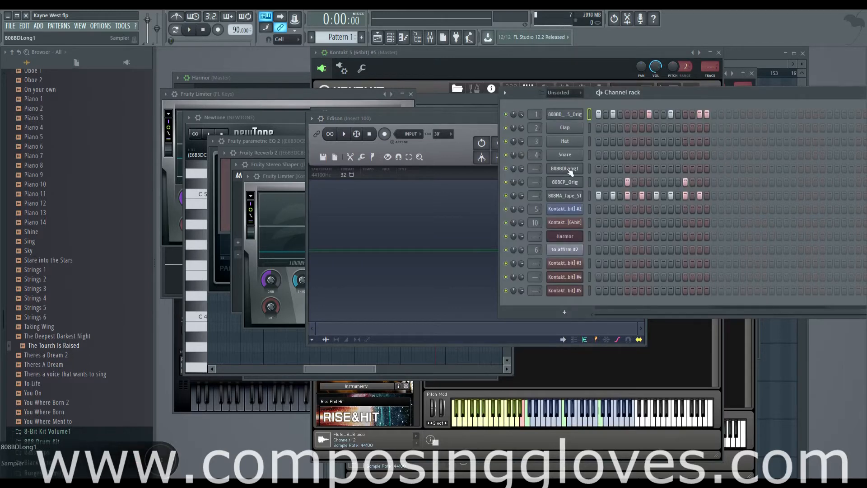
left_click(572, 197)
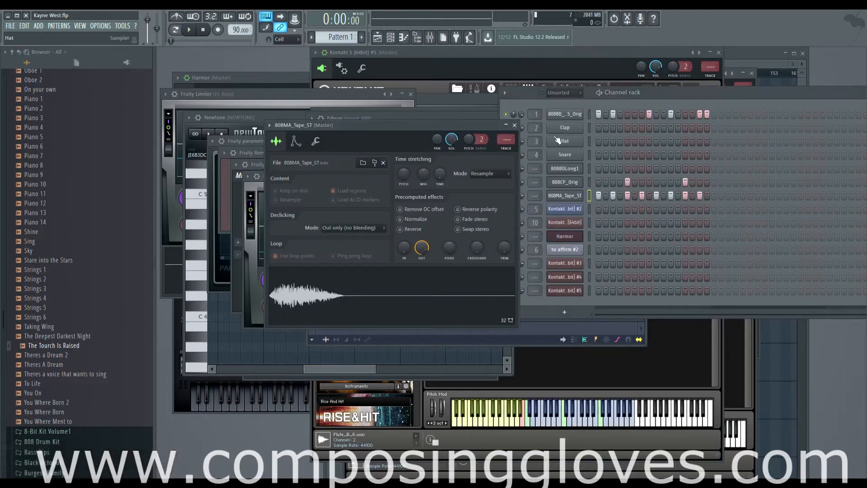
left_click(574, 115)
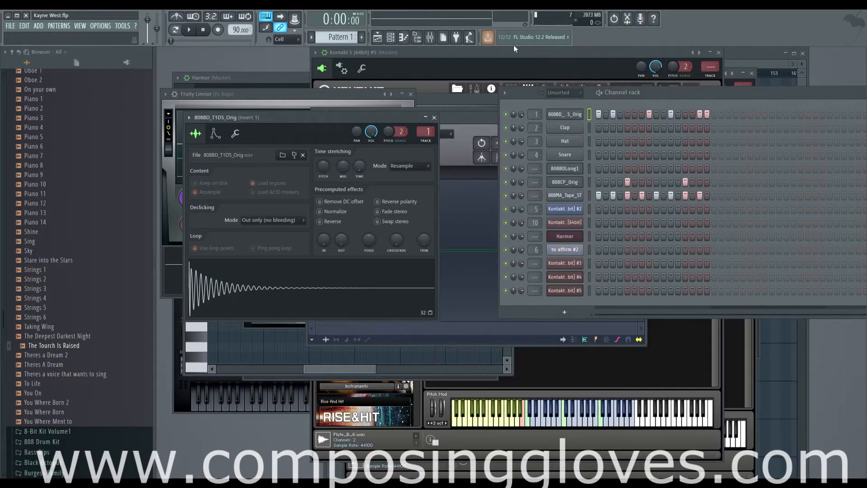
Step: Examine the project's playlist arrangement of patterns and 808 clips across the first 31 bars
left_click_drag(508, 54, 691, 227)
left_click(467, 67)
scroll(475, 161, "up", 5)
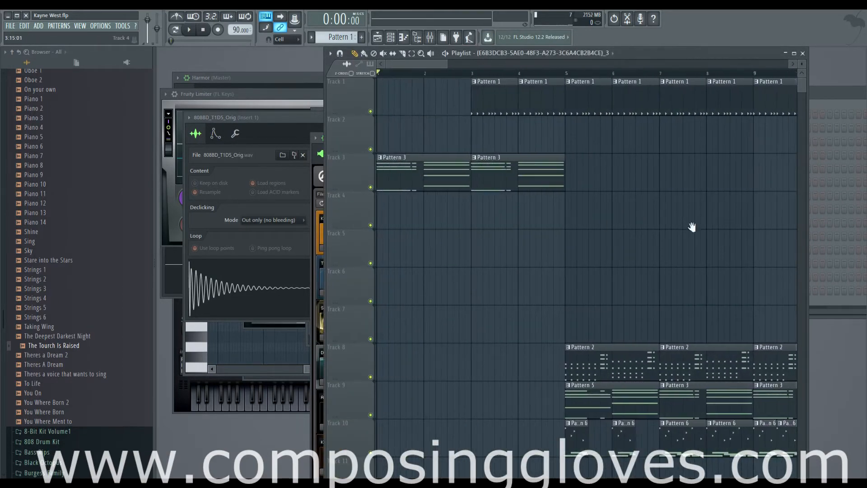
scroll(378, 196, "down", 5)
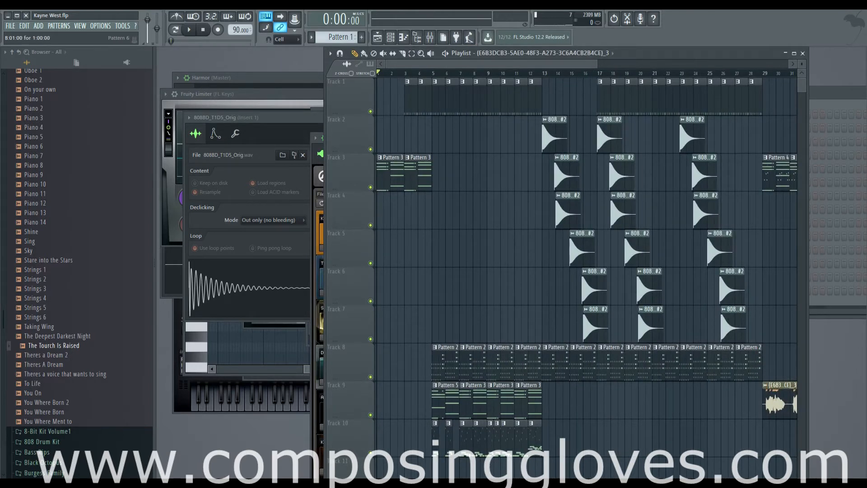
Step: Open Pattern 6 in the piano roll and show the Slicex instrument of its to affirm #2 channel
double_click(469, 439)
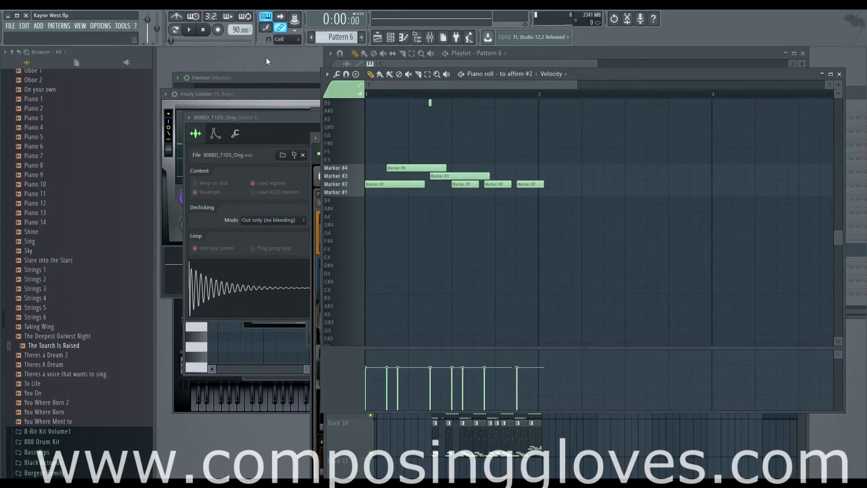
key("F6")
left_click(567, 251)
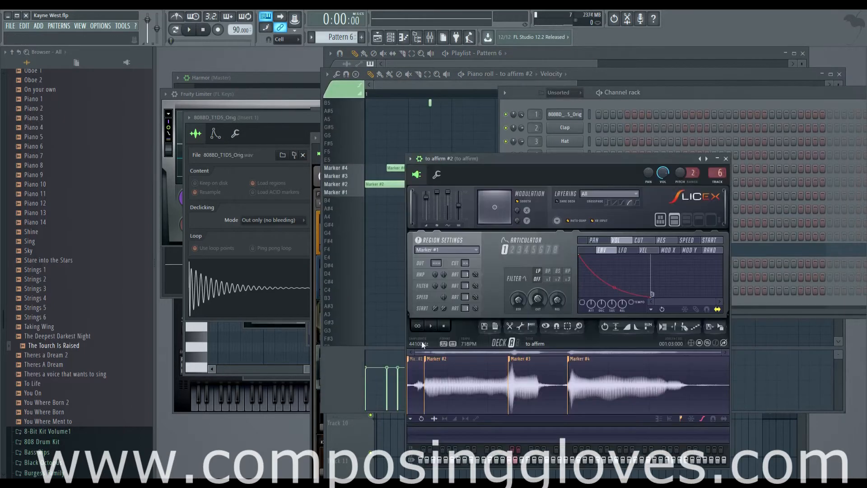
Step: Compare the slice markers in the to affirm #2 Slicex instrument with the Marker #1–#4 rows in the piano roll
left_click(433, 326)
left_click(772, 249)
left_click(771, 249)
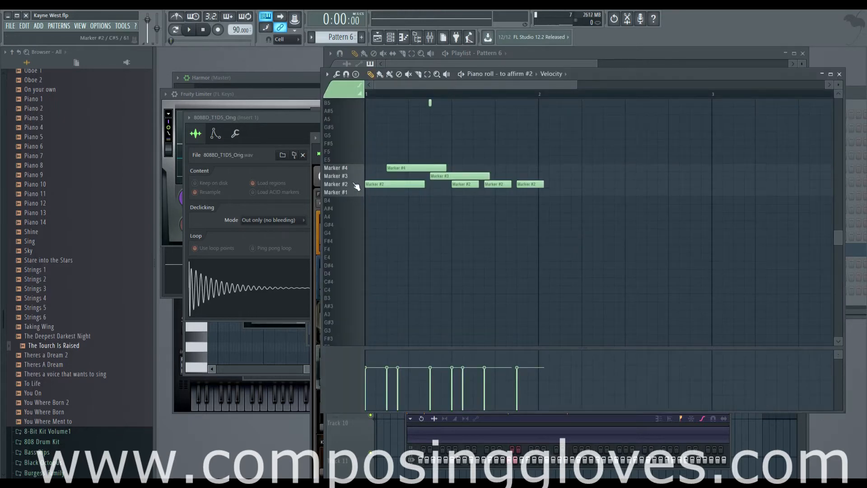
left_click(530, 415)
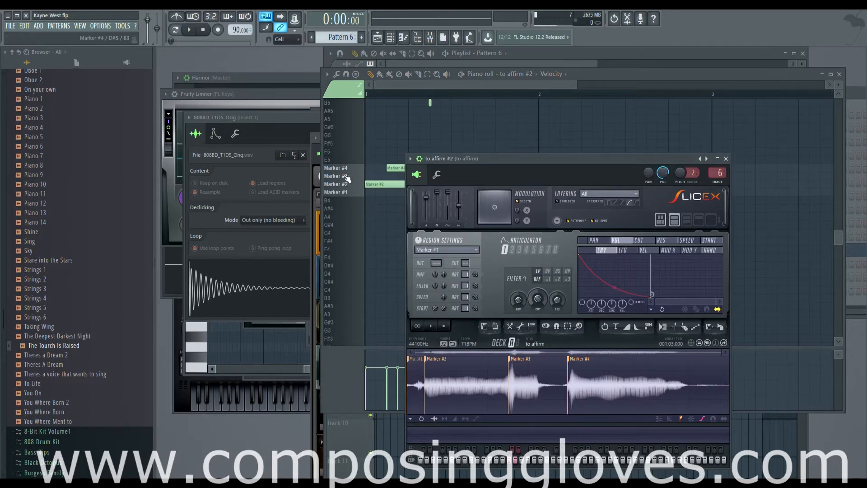
left_click(357, 191)
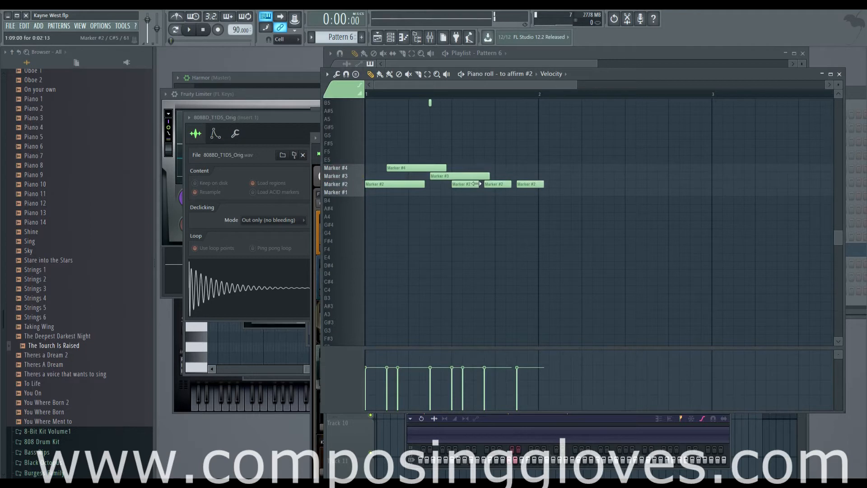
Step: Examine how the marker slice notes and the short higher notes of Pattern 6 are arranged in the first bar of the piano roll
scroll(452, 189, "up", 5)
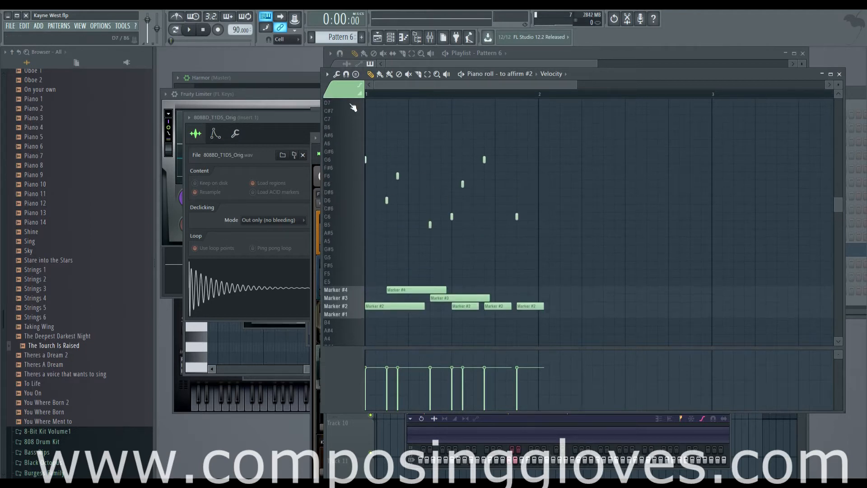
scroll(399, 209, "down", 2)
scroll(420, 217, "up", 3)
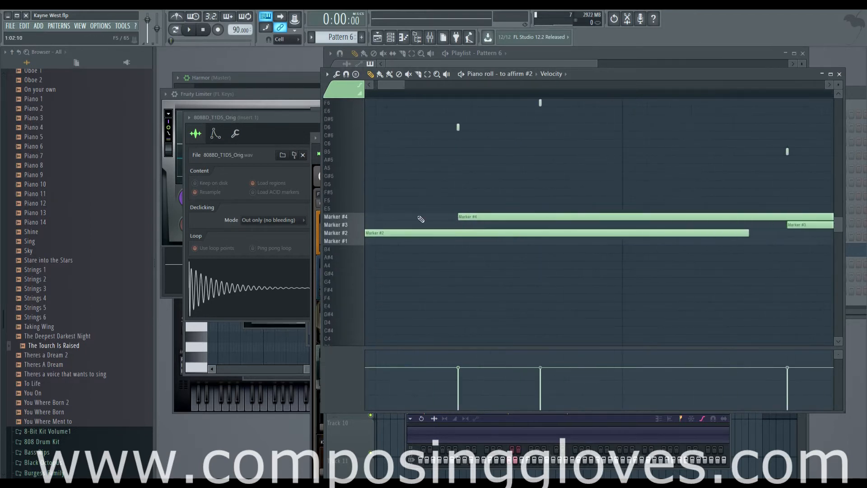
scroll(461, 237, "down", 2)
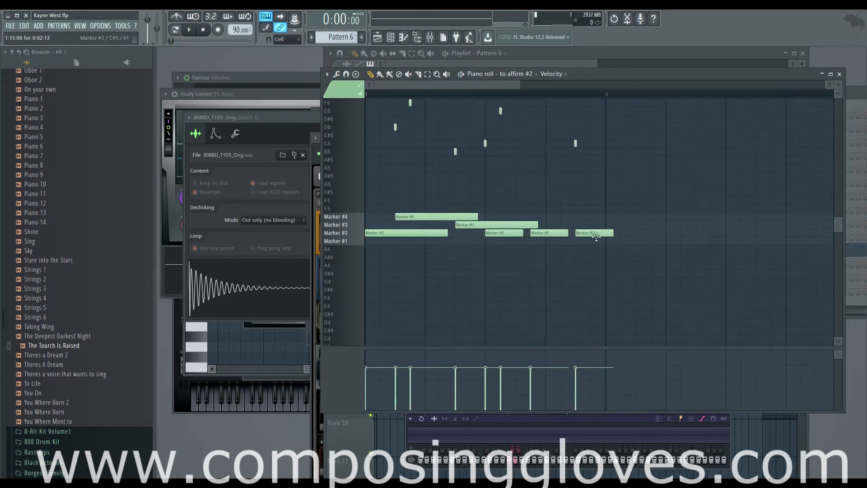
scroll(413, 169, "up", 5)
scroll(397, 205, "up", 5)
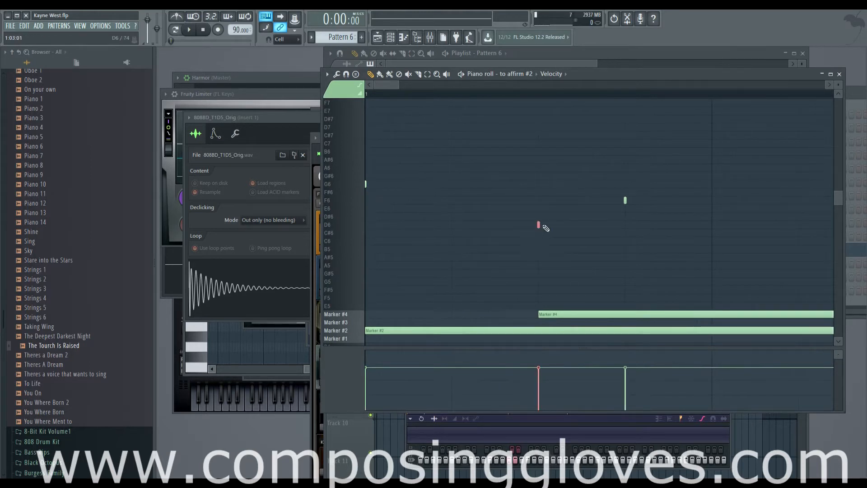
scroll(485, 210, "down", 1)
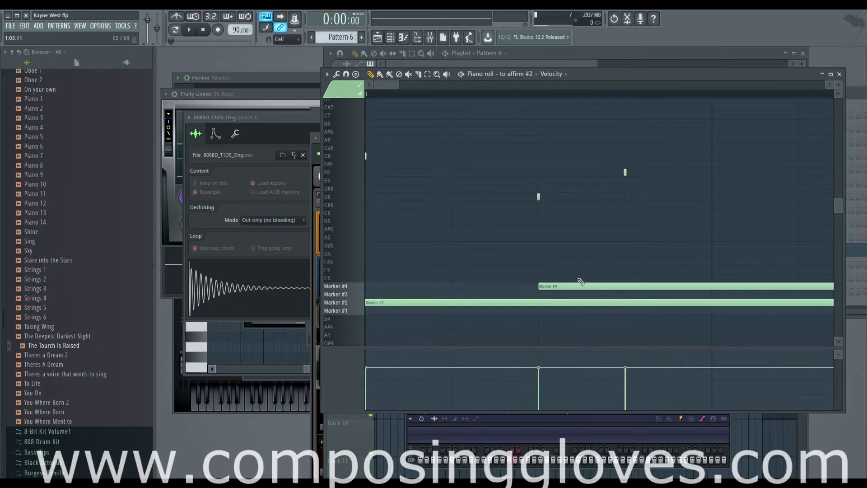
scroll(468, 237, "down", 4)
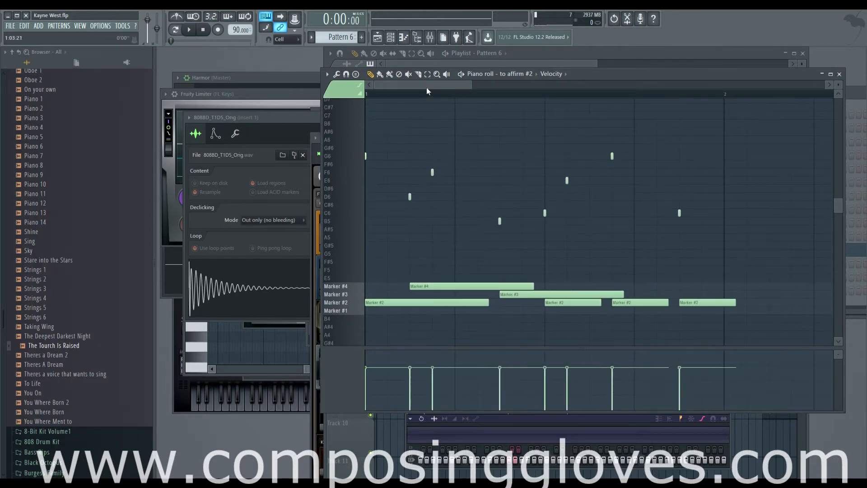
Step: Switch playback to pattern mode, play Pattern 6 to hear the triggered slices, and halt it
left_click(405, 95)
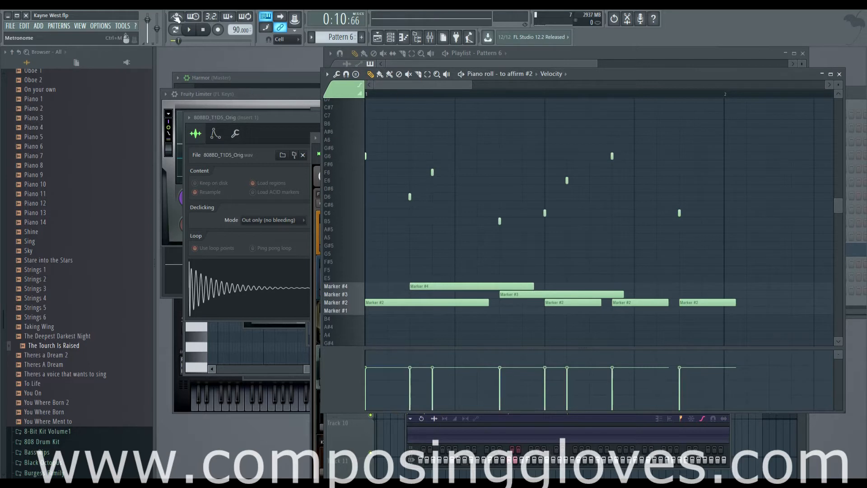
left_click(175, 29)
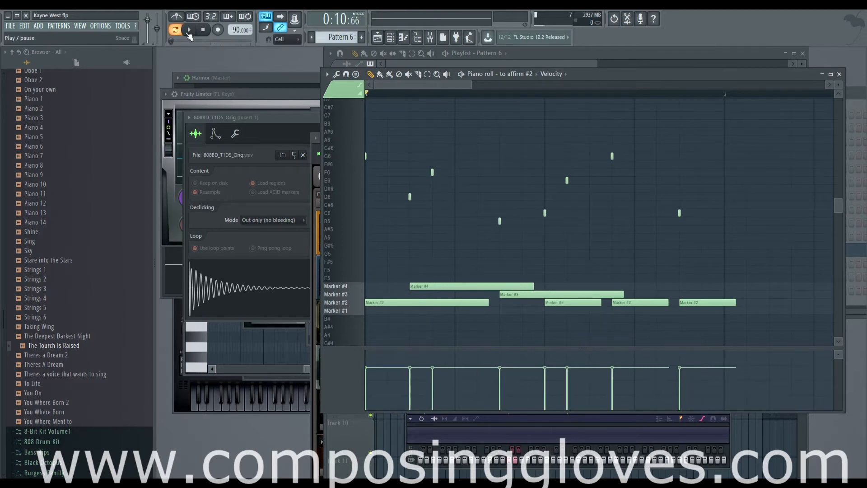
left_click(189, 29)
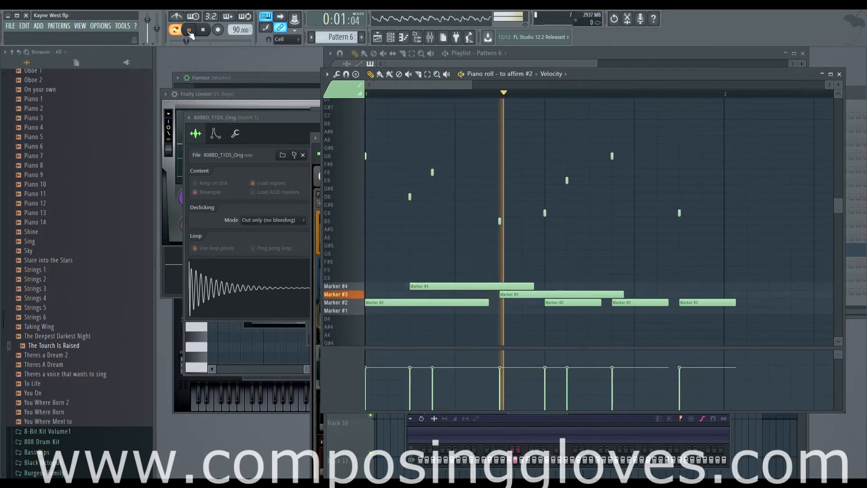
left_click(190, 31)
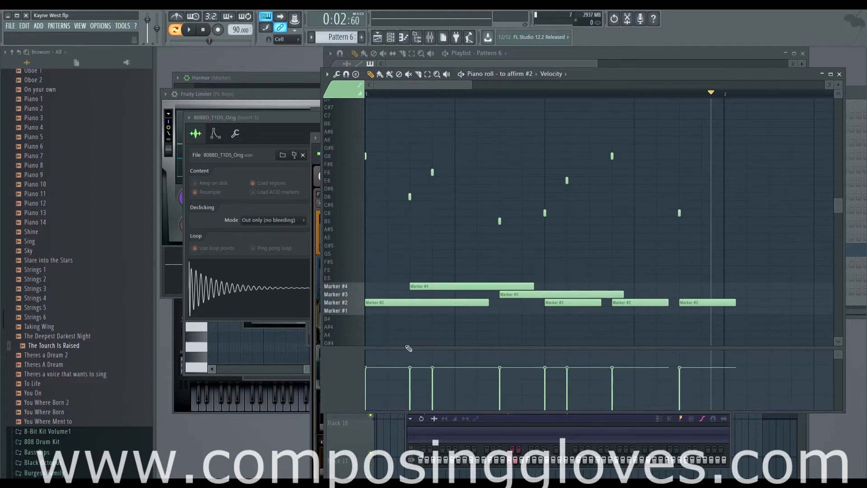
Step: Open the Kontakt 5 instrument on mixer track 10 and audition notes of its Session Strings Pro patches on the on-screen keyboard
left_click(630, 435)
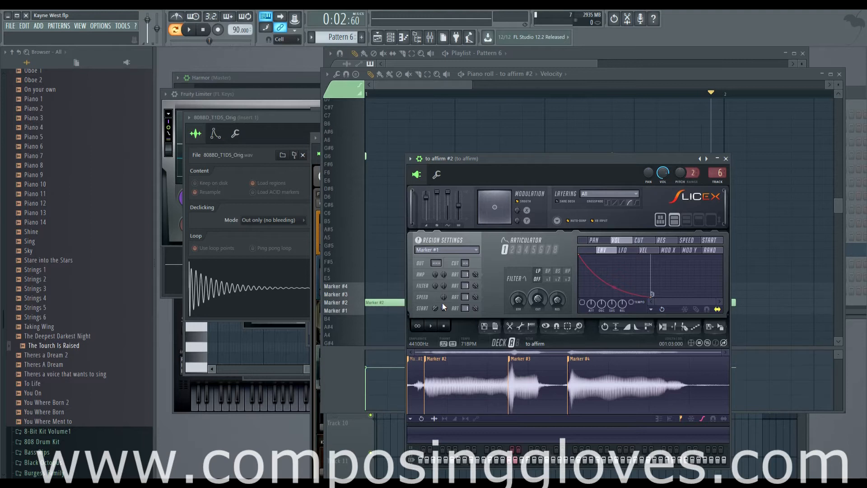
key("F6")
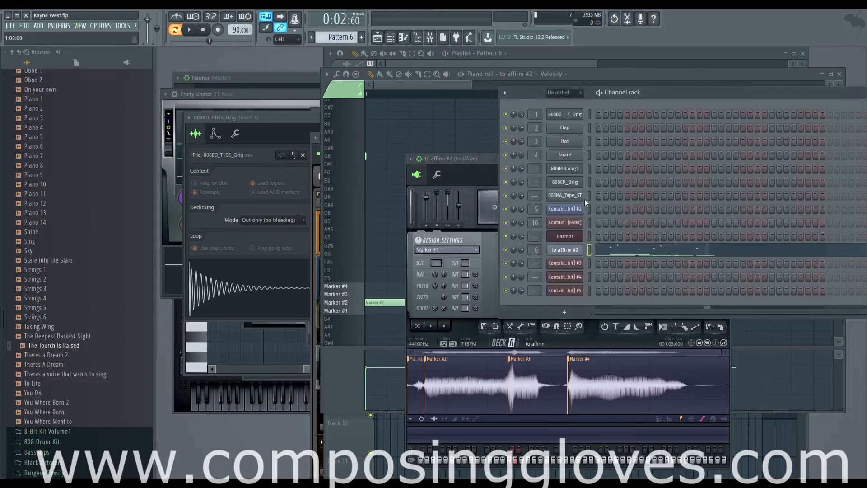
left_click(577, 225)
scroll(603, 326, "down", 3)
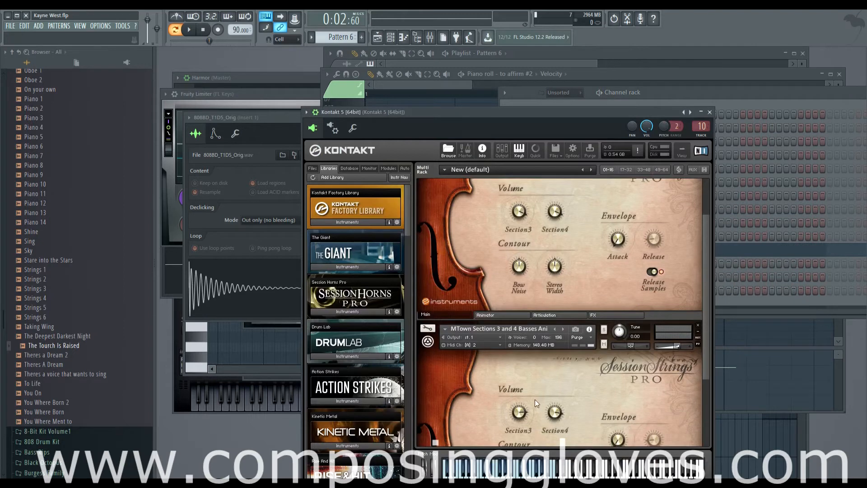
left_click_drag(532, 119, 517, 58)
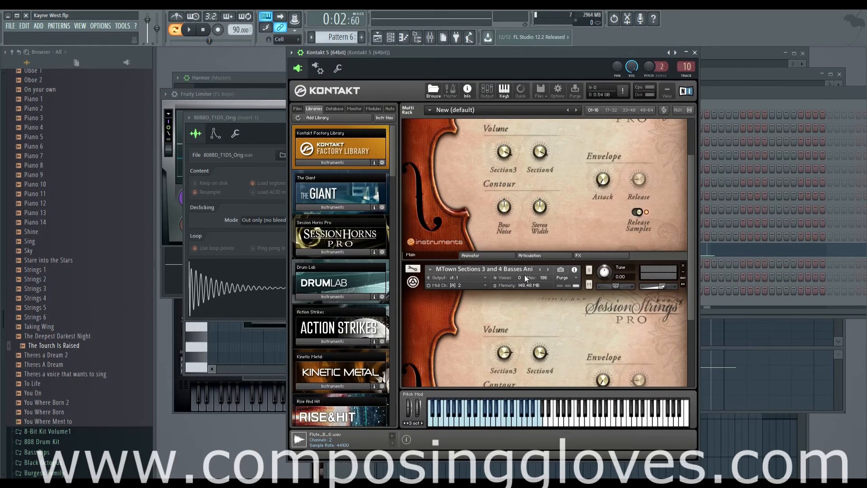
left_click(513, 423)
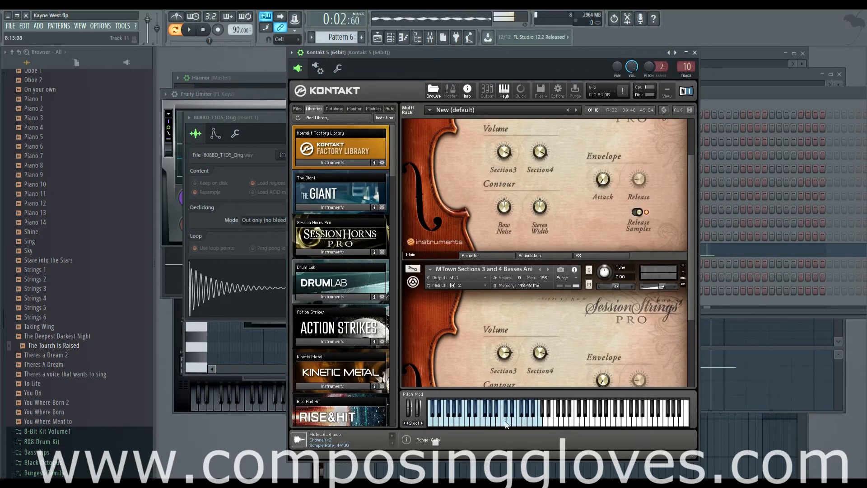
left_click(439, 423)
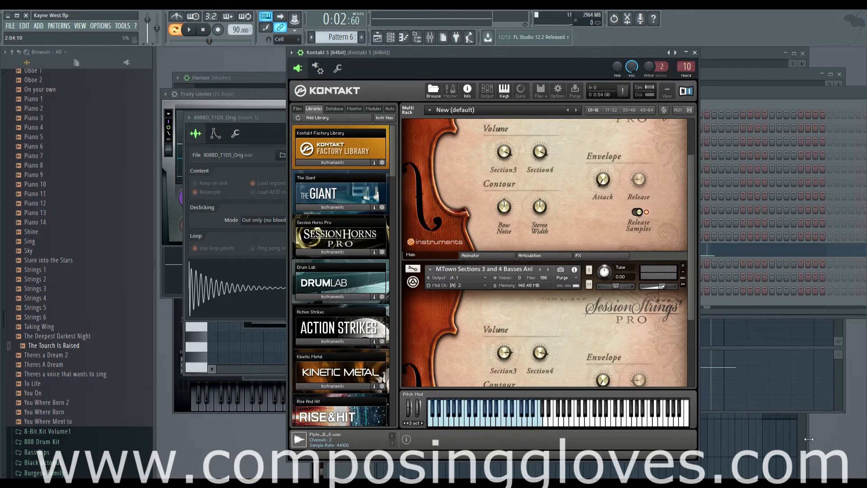
Step: Examine the playlist arrangement of patterns, 808 clips and the audio clip across the first 41 bars, checking the channel list as well
key("F5")
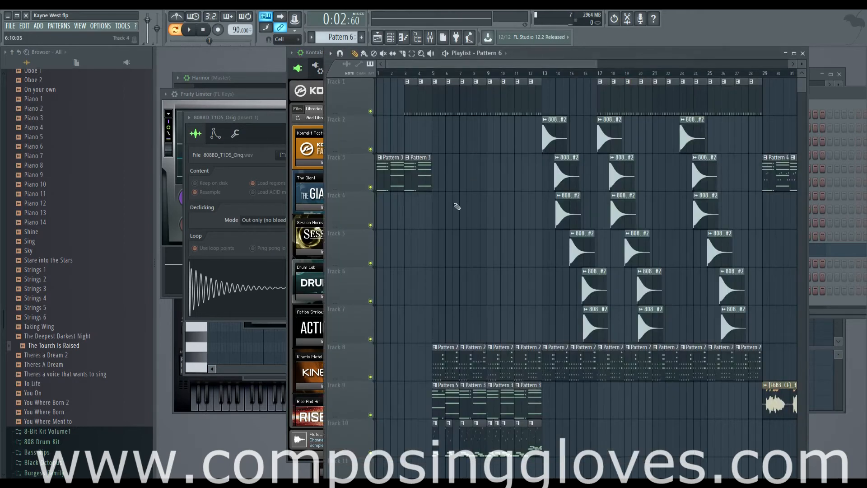
scroll(443, 217, "up", 6)
scroll(605, 246, "down", 5)
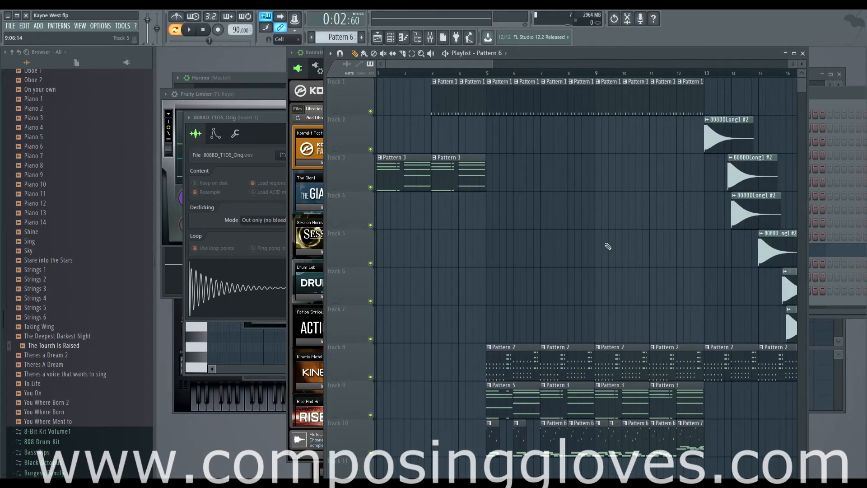
scroll(528, 197, "down", 3)
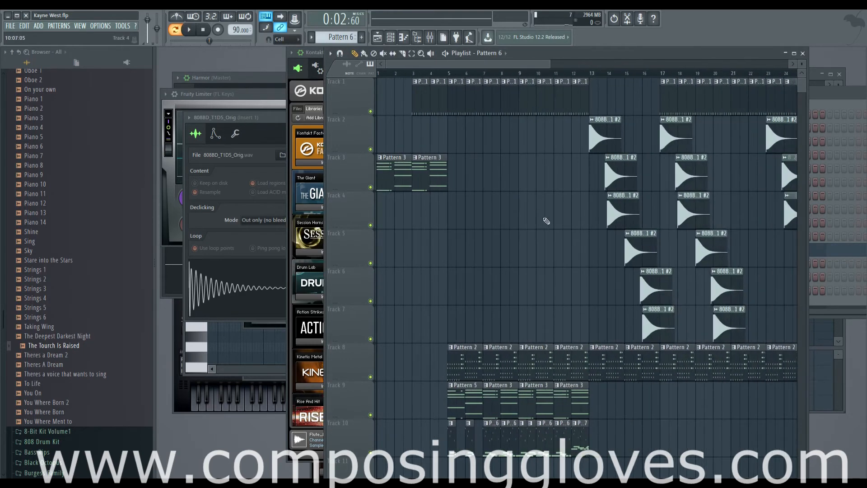
left_click_drag(519, 257, 552, 290)
key("F6")
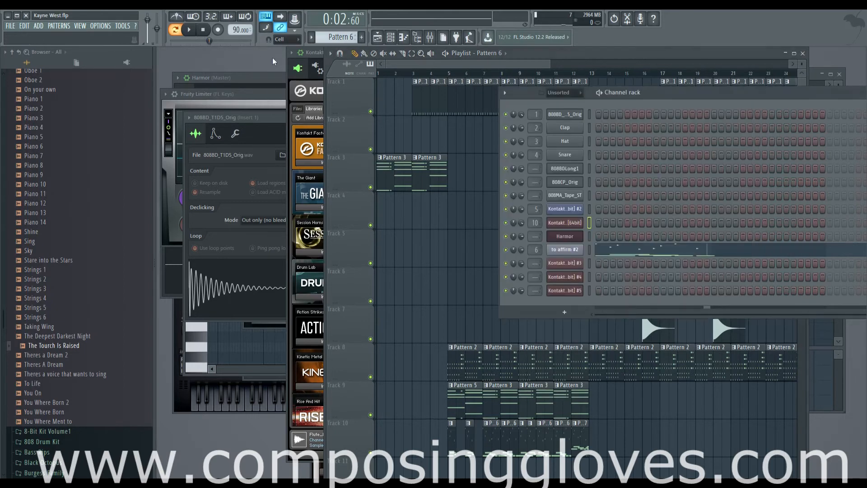
left_click(446, 67)
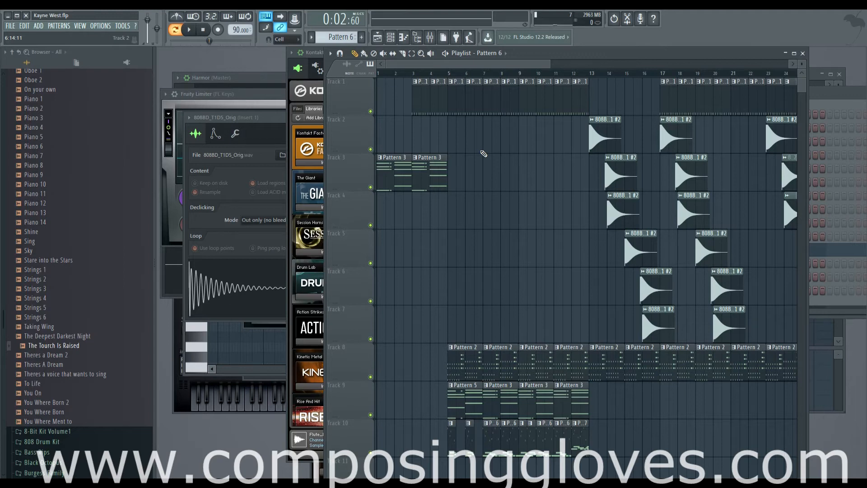
left_click_drag(551, 64, 423, 67)
scroll(434, 122, "down", 6)
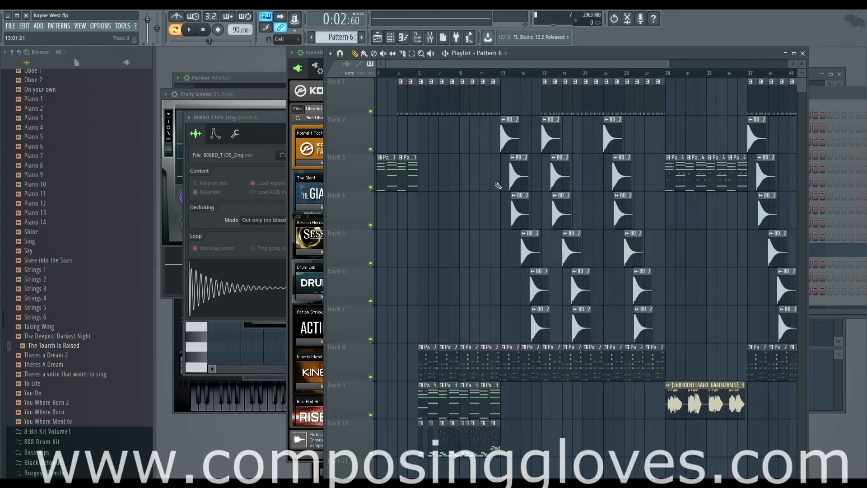
Step: Switch to song mode and play the arrangement from the start to about bar 16, following its tracks in the playlist
key("l")
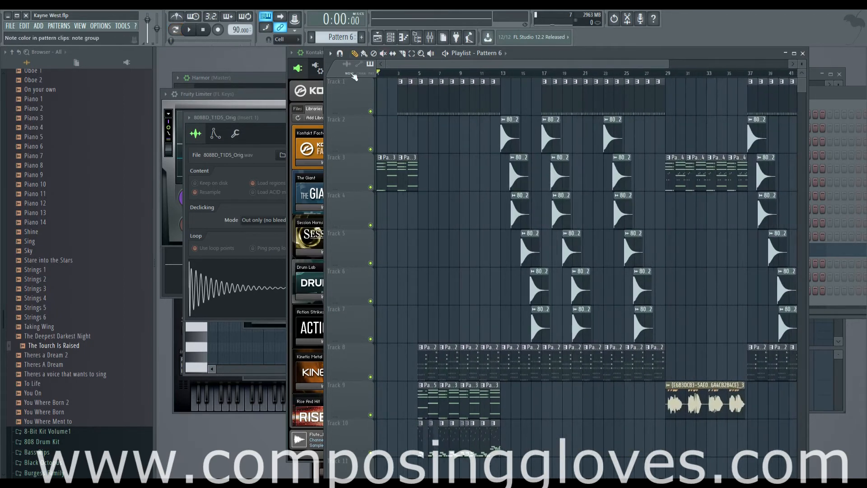
key("space")
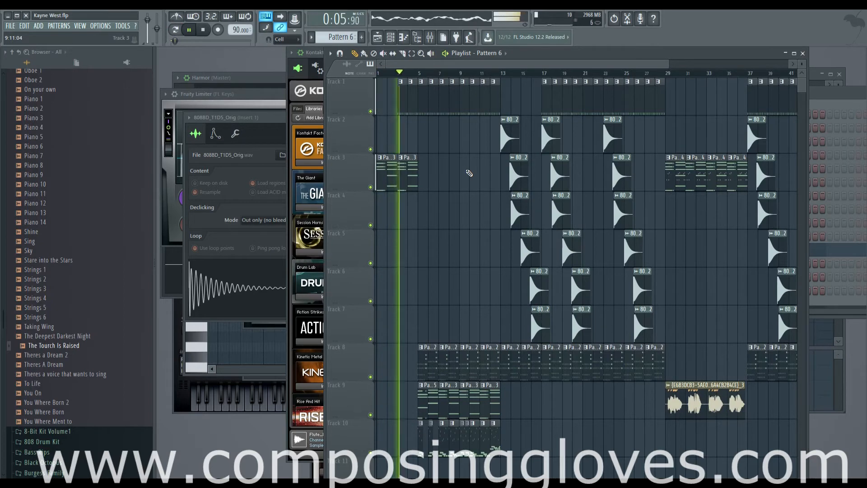
scroll(429, 176, "up", 3)
scroll(434, 175, "up", 2)
scroll(474, 165, "down", 1)
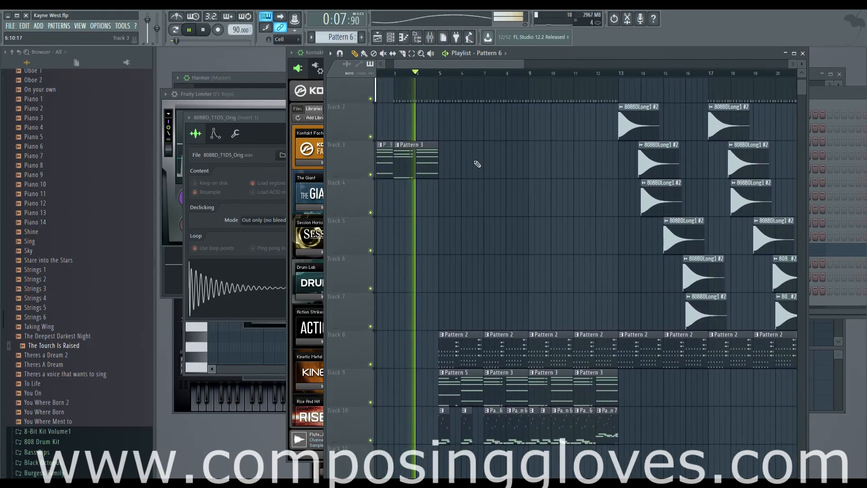
scroll(479, 169, "down", 4)
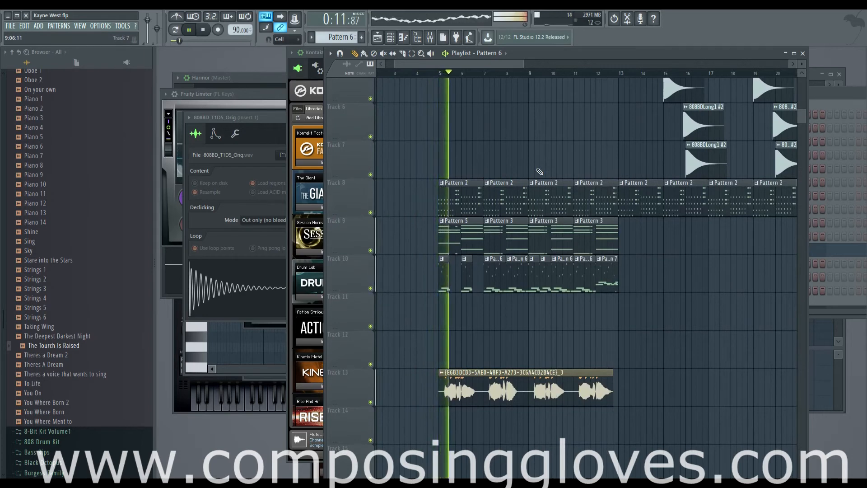
scroll(538, 172, "up", 3)
scroll(537, 171, "down", 4)
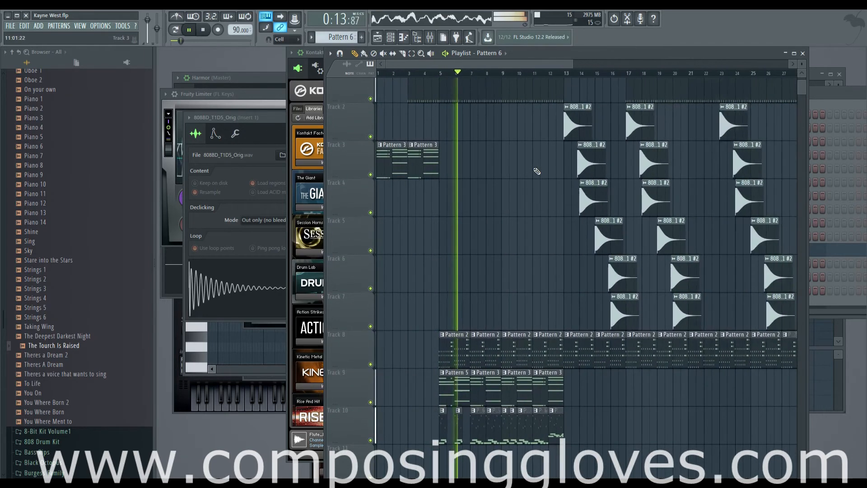
scroll(518, 176, "down", 3)
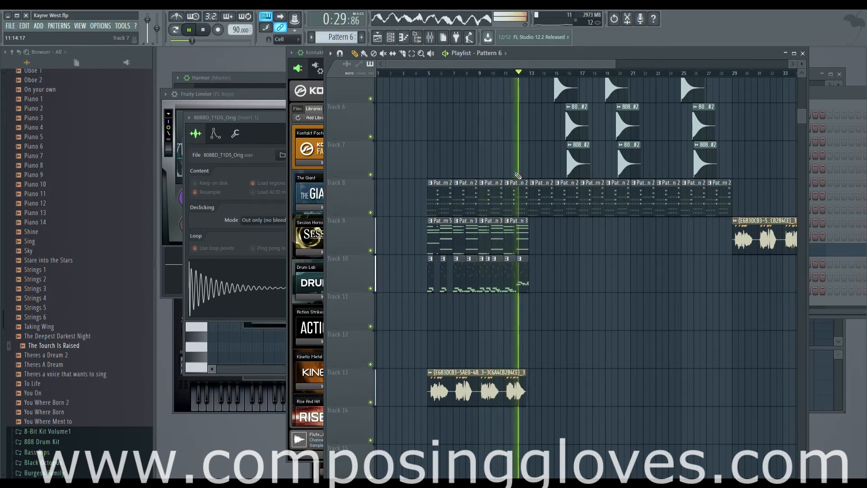
scroll(526, 175, "up", 4)
scroll(534, 174, "up", 4)
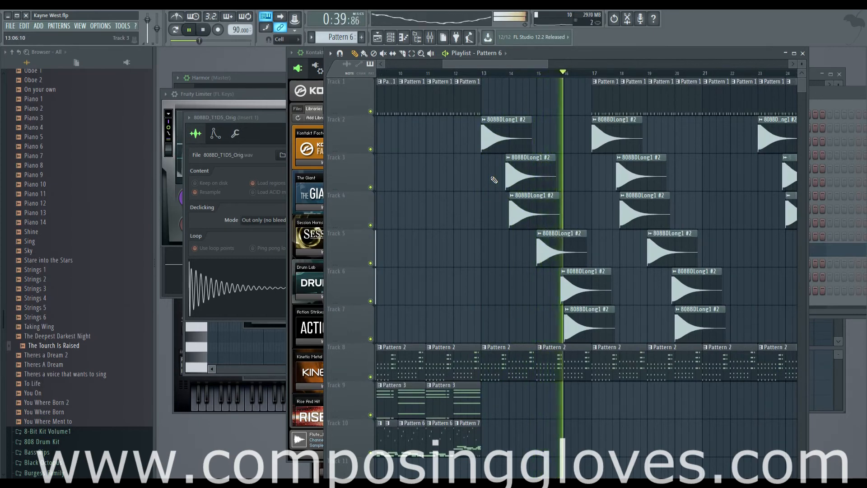
key("space")
Step: Open the sample settings of the audio clip on Track 13 that starts at bar 5
scroll(463, 176, "down", 6)
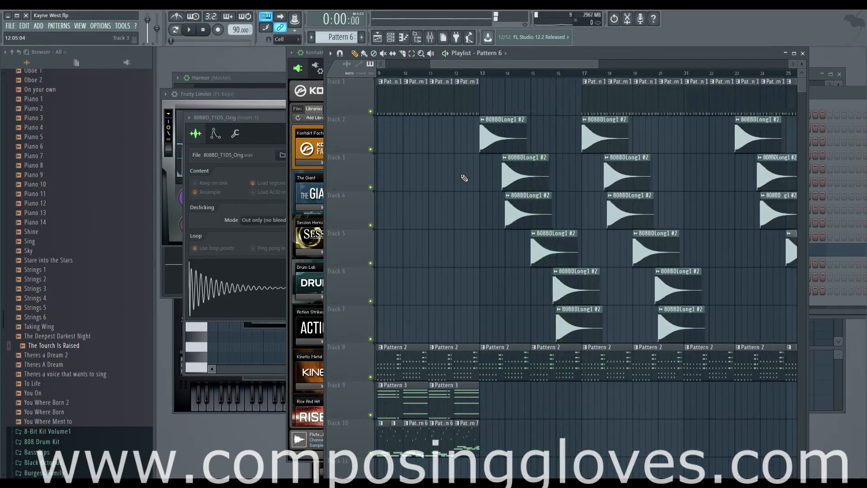
scroll(479, 246, "down", 6)
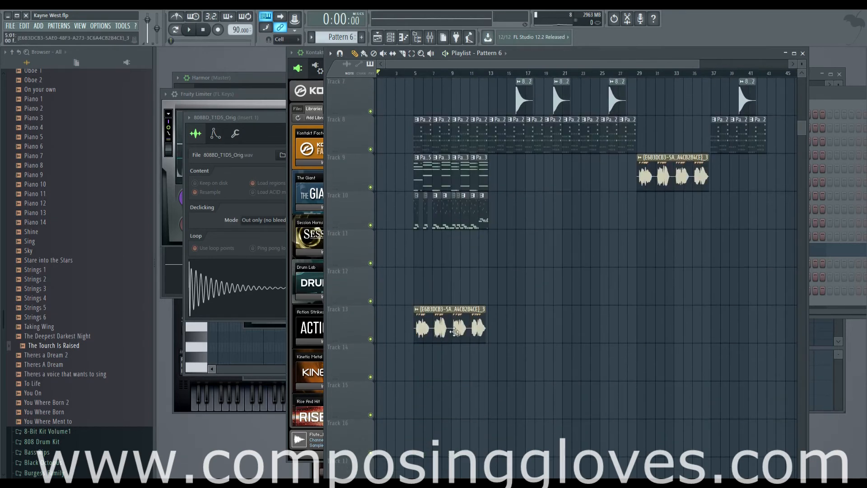
double_click(454, 332)
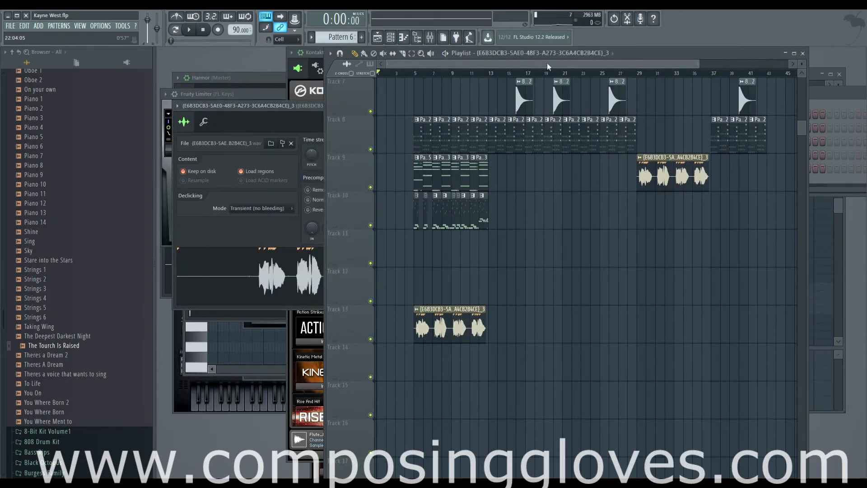
Step: Open Pattern 2 from Track 8 in the piano roll and examine the Kontakt 5 #2 chords across both bars
scroll(433, 193, "up", 6)
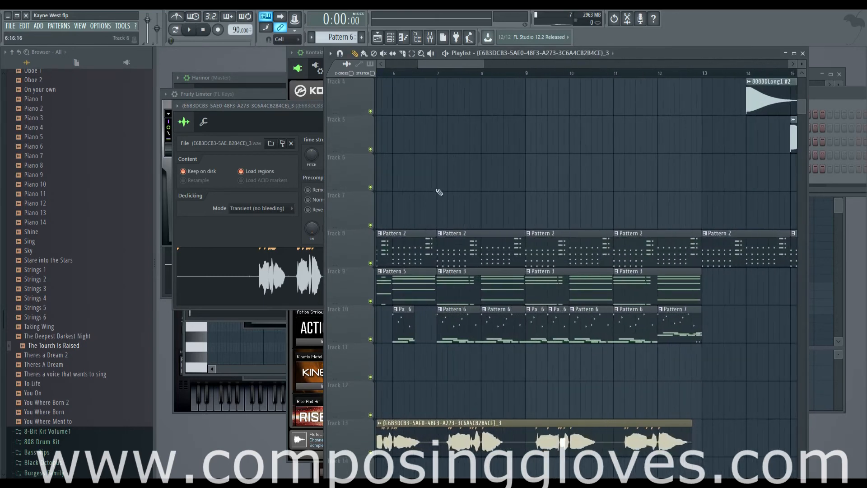
left_click_drag(438, 191, 569, 315)
double_click(602, 305)
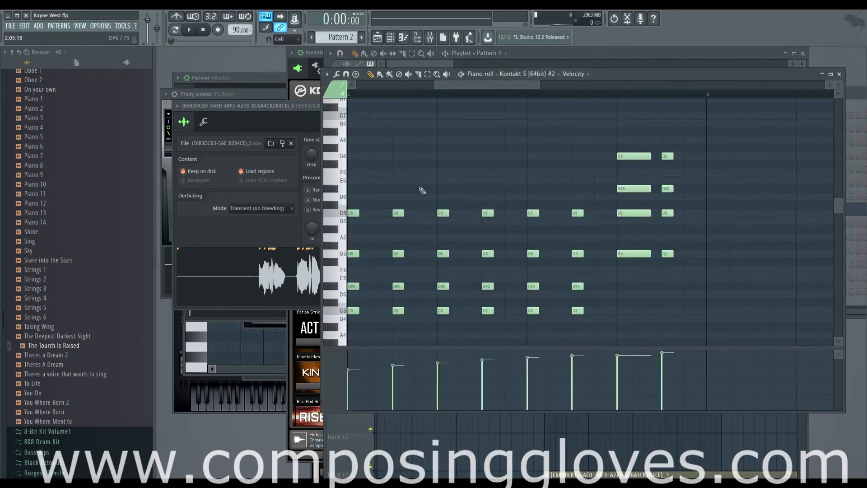
left_click_drag(498, 156, 666, 186)
left_click_drag(464, 180, 640, 160)
left_click_drag(500, 225, 533, 159)
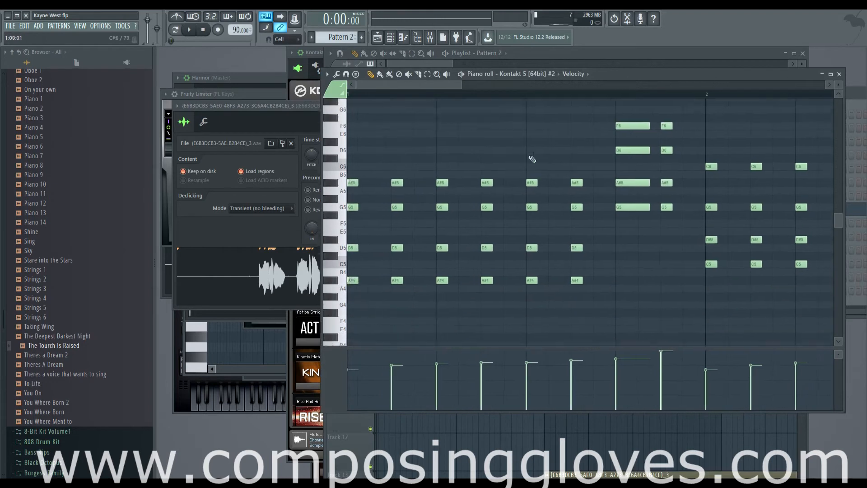
scroll(456, 207, "up", 1)
scroll(497, 202, "down", 4, "ctrl")
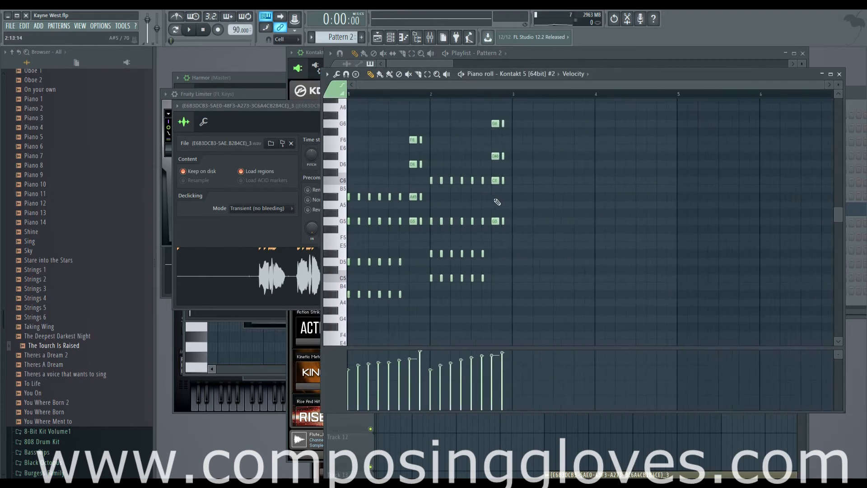
Step: Open Pattern 5 from Track 9 in the channel rack and play it on its own in pattern mode
left_click(479, 63)
scroll(567, 153, "up", 2)
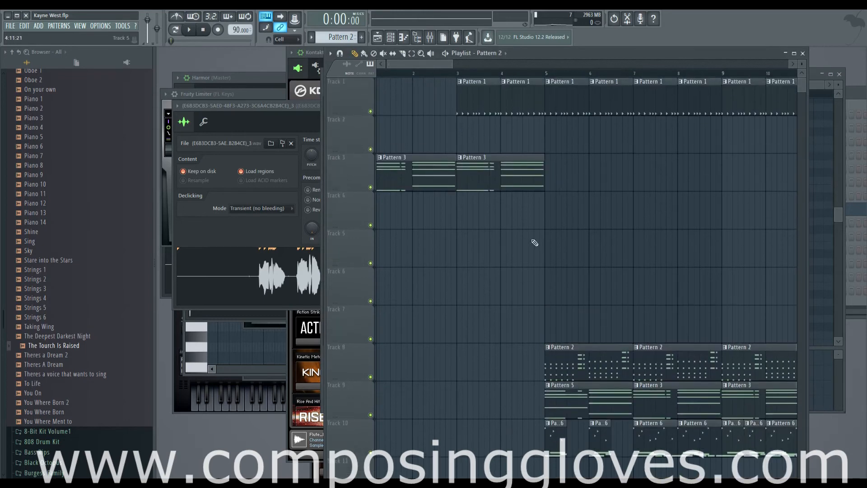
left_click_drag(692, 198, 595, 385)
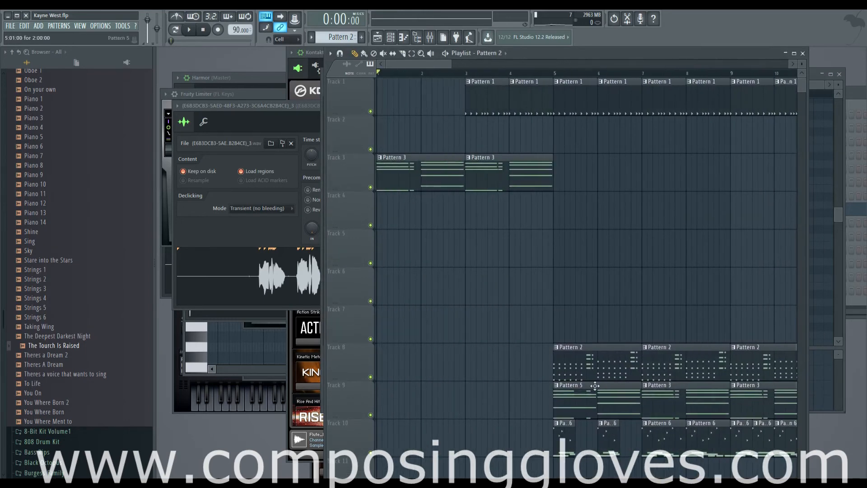
left_click_drag(591, 348, 548, 253)
double_click(552, 301)
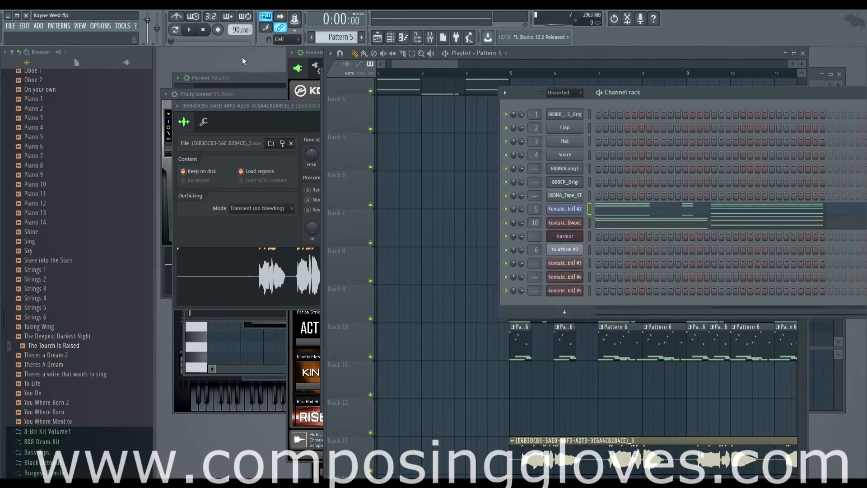
left_click(175, 33)
key("space")
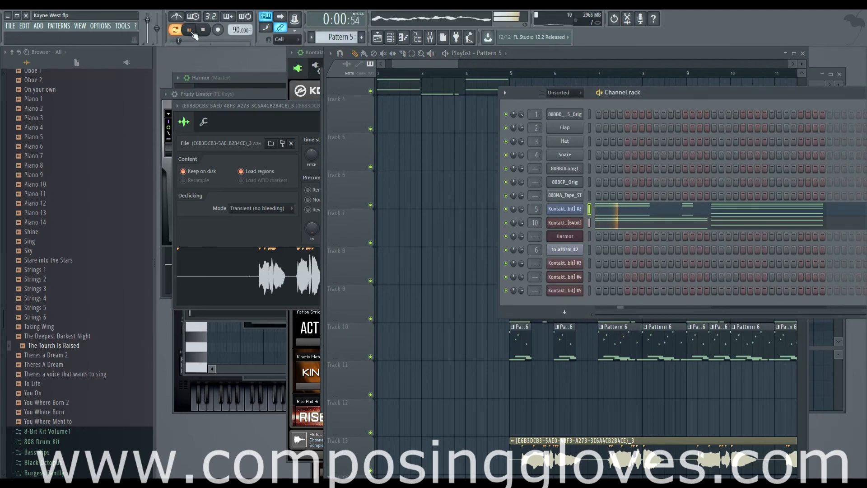
left_click(431, 65)
Step: Play the arrangement in song mode from bar 13, where the 808BDLong1 #2 clips begin on Tracks 2 to 7
scroll(473, 135, "down", 5)
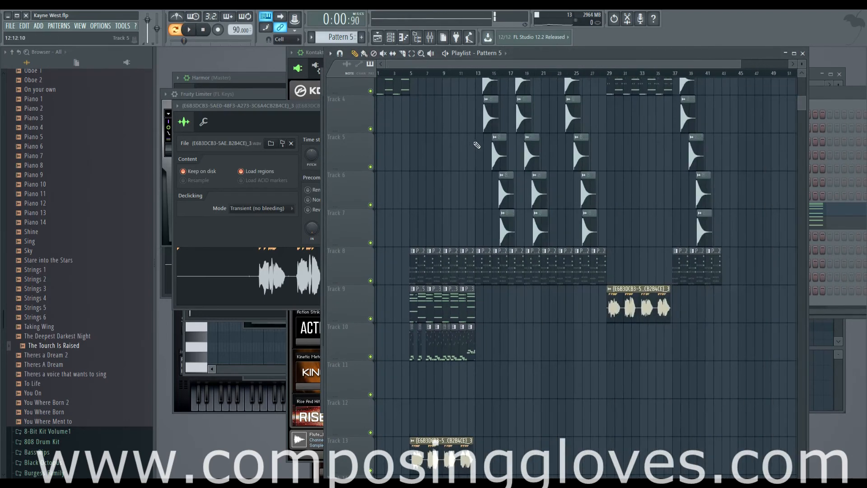
scroll(476, 145, "up", 3)
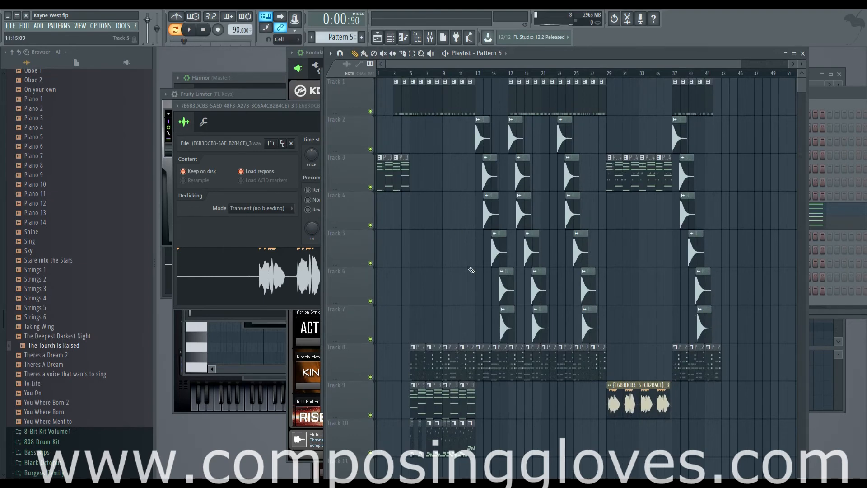
scroll(471, 269, "down", 5)
scroll(467, 308, "up", 5)
left_click(482, 76)
scroll(540, 260, "up", 4)
key("space")
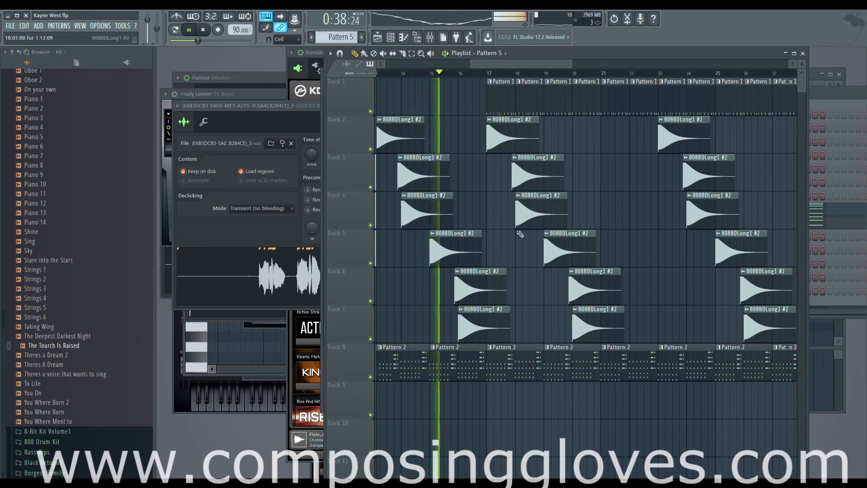
scroll(542, 235, "down", 5)
key("space")
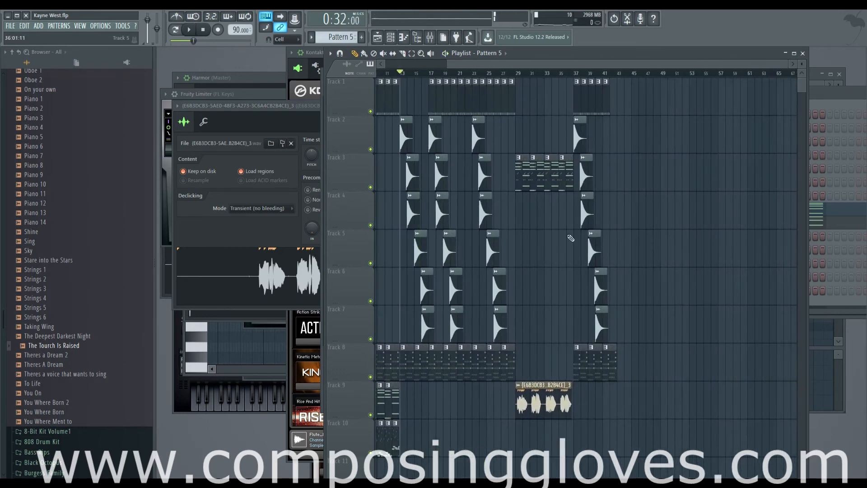
Step: Play the arrangement from bar 29, where the Track 9 audio clip and the Pattern 4 clips begin
left_click(519, 74)
key("space")
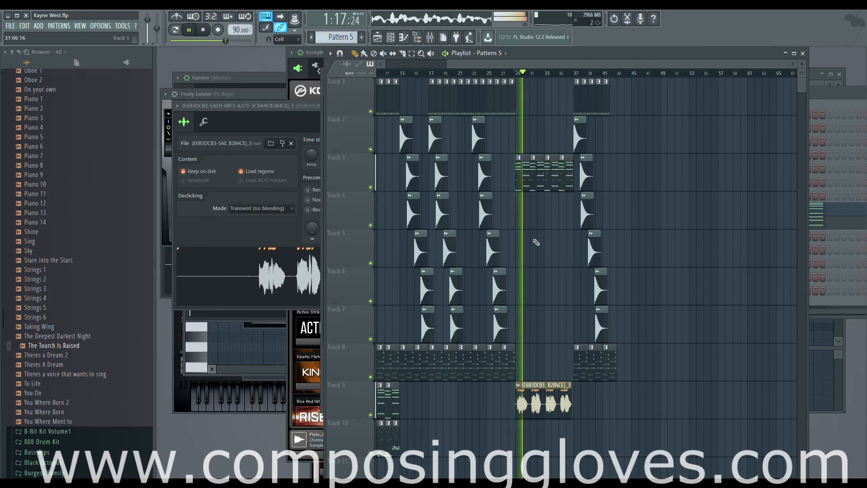
key("space")
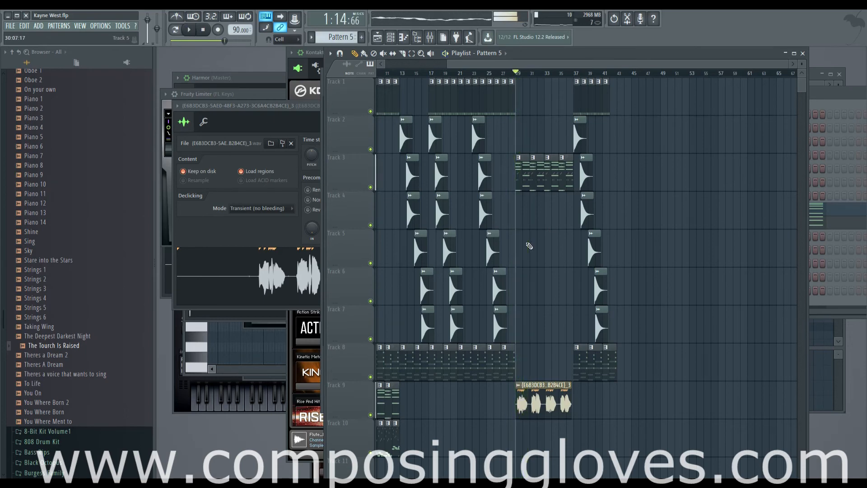
Step: Add a MIDI Out channel to the channel rack and check its list of controller pages
scroll(527, 246, "left", 3)
scroll(496, 272, "up", 5)
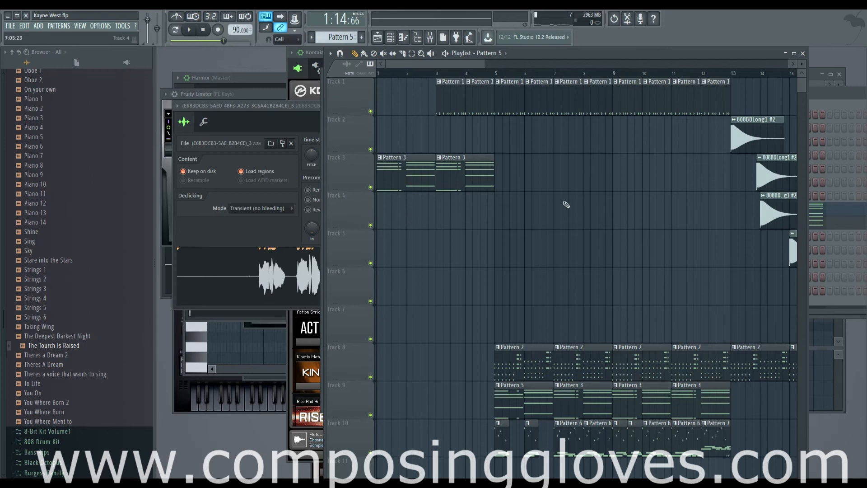
key("F6")
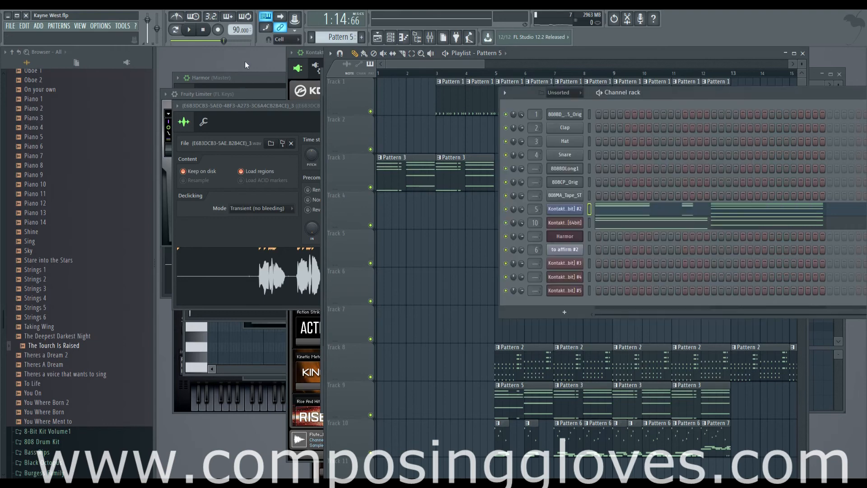
left_click(562, 224)
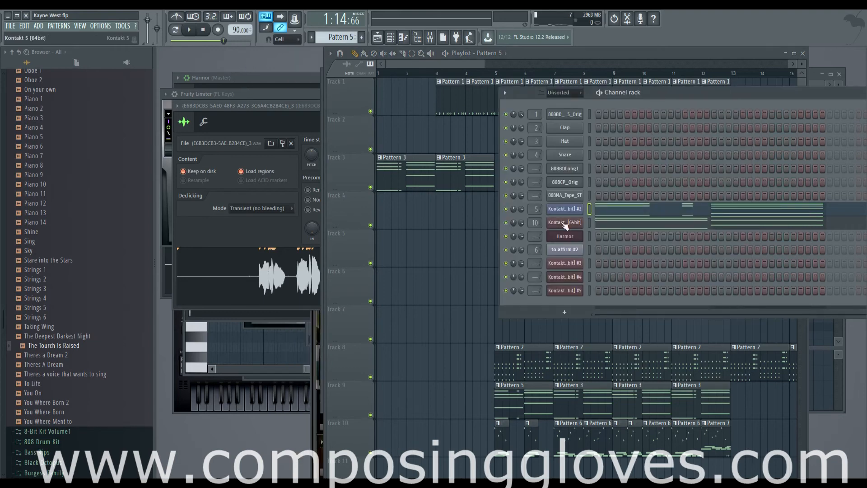
left_click(564, 311)
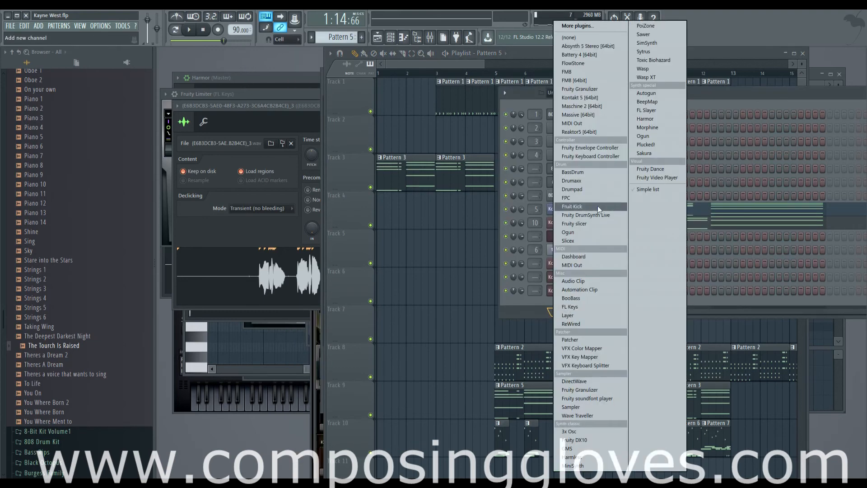
left_click(614, 264)
left_click(294, 211)
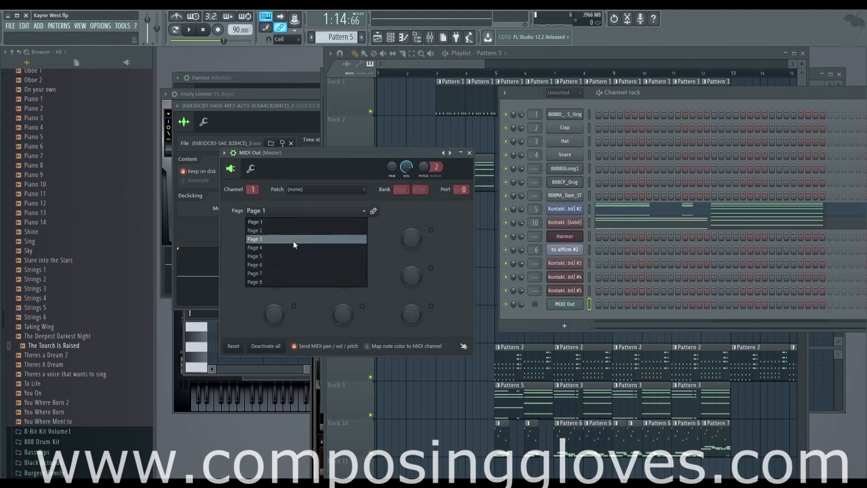
Step: Add a DirectWave sampler channel to the channel rack and look at its interface
left_click(564, 325)
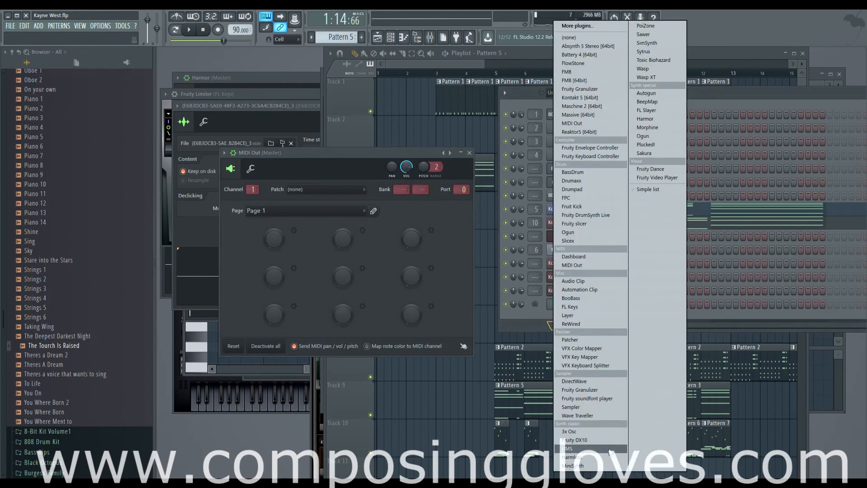
left_click(608, 381)
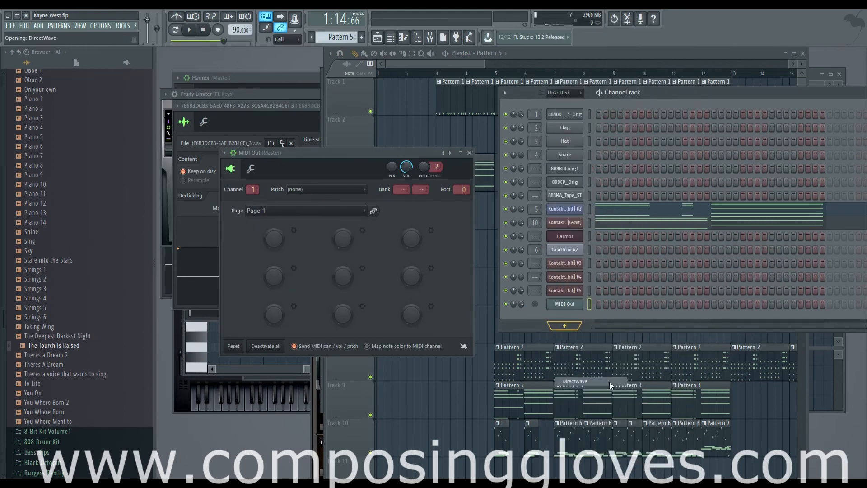
left_click_drag(476, 172, 496, 124)
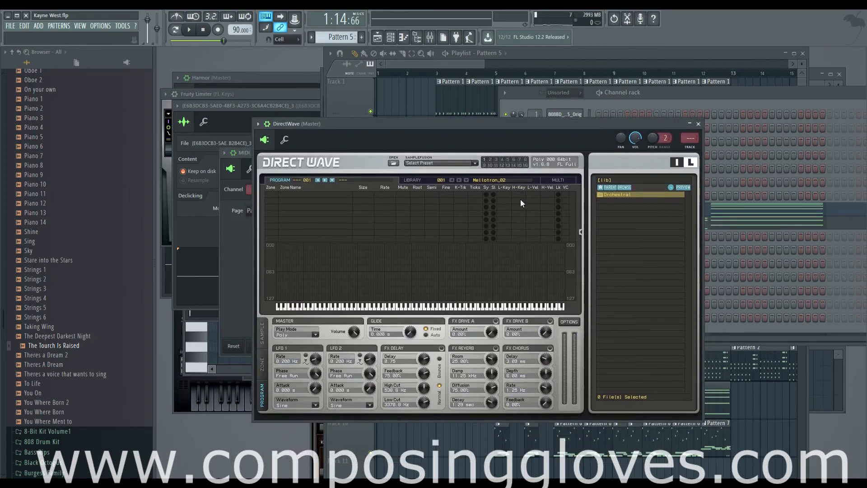
left_click(692, 93)
Step: Open the Kontakt 5 instrument on mixer track 10 and look over its Session Strings Pro cello and bass patches
left_click(568, 224)
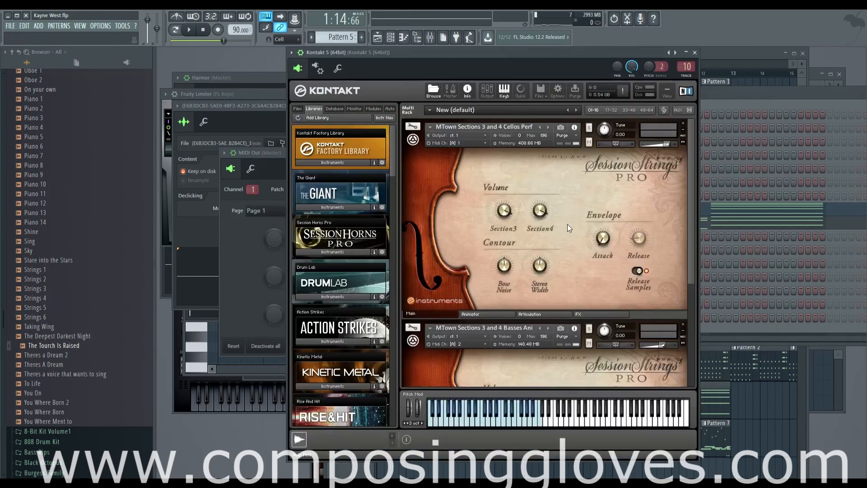
scroll(505, 204, "down", 3)
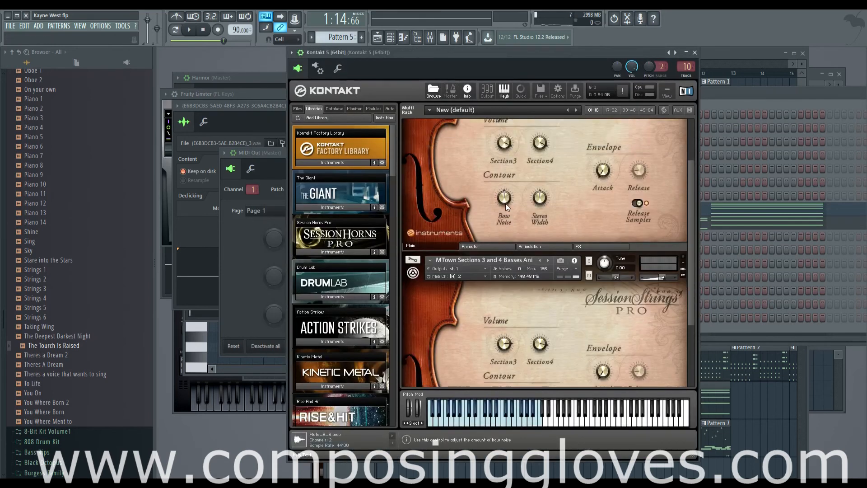
scroll(504, 189, "up", 3)
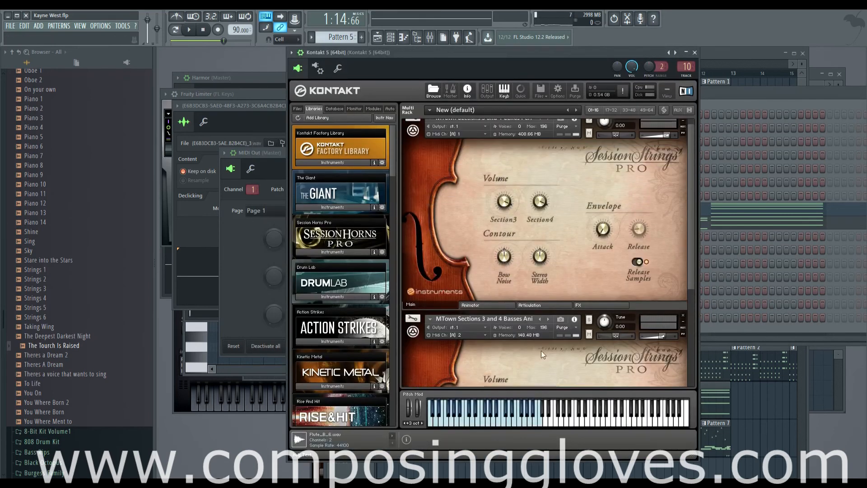
left_click(789, 333)
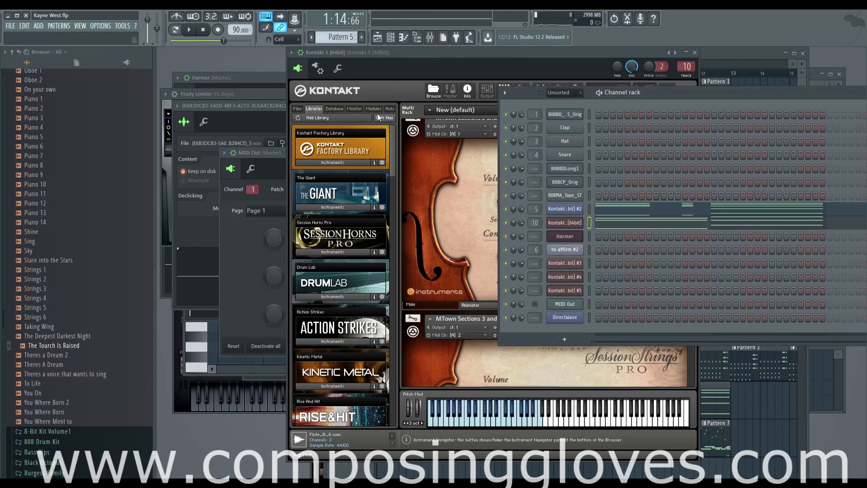
left_click_drag(413, 55, 381, 62)
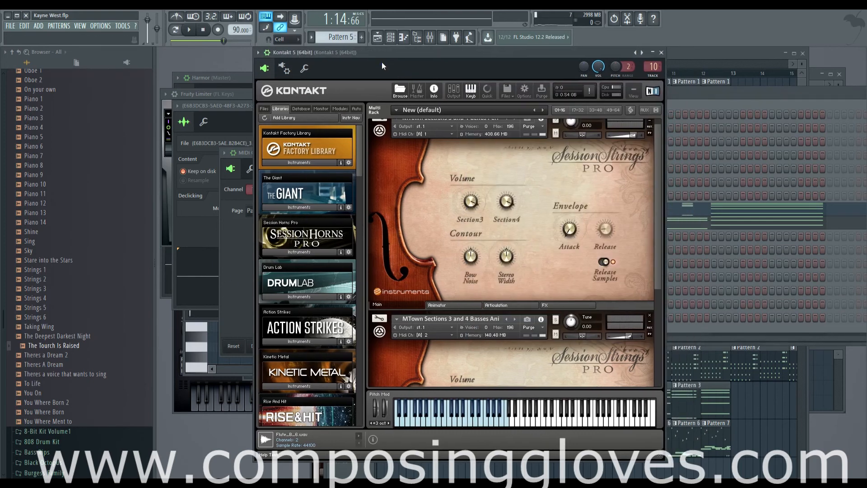
Step: Examine the sample zones of the MTown Sections 3 and 4 Cellos patch in the Mapping Editor, then close its edit mode
scroll(422, 158, "up", 1)
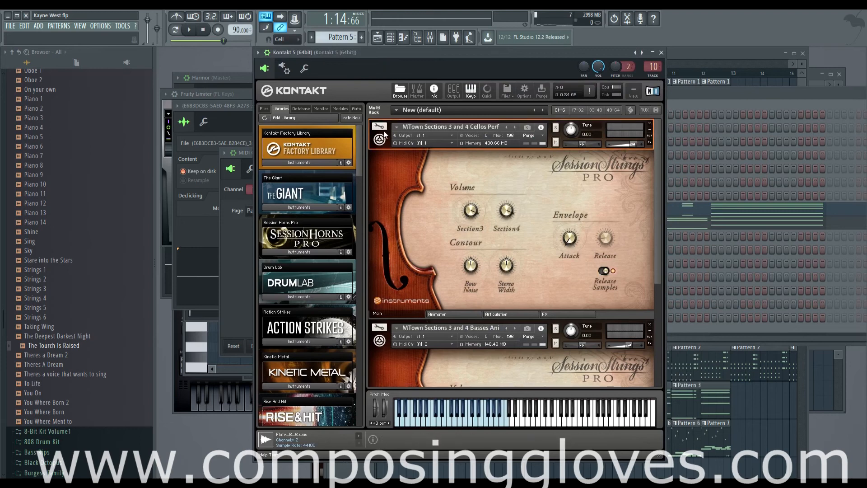
left_click(381, 129)
left_click(503, 157)
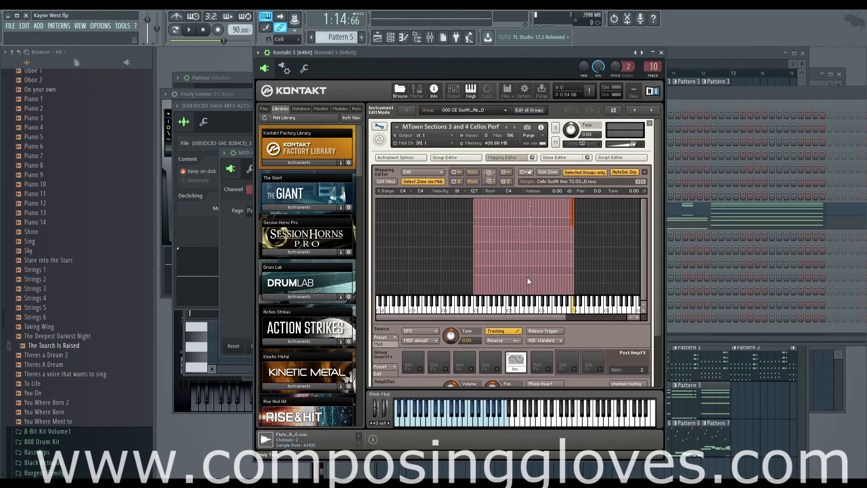
left_click(380, 127)
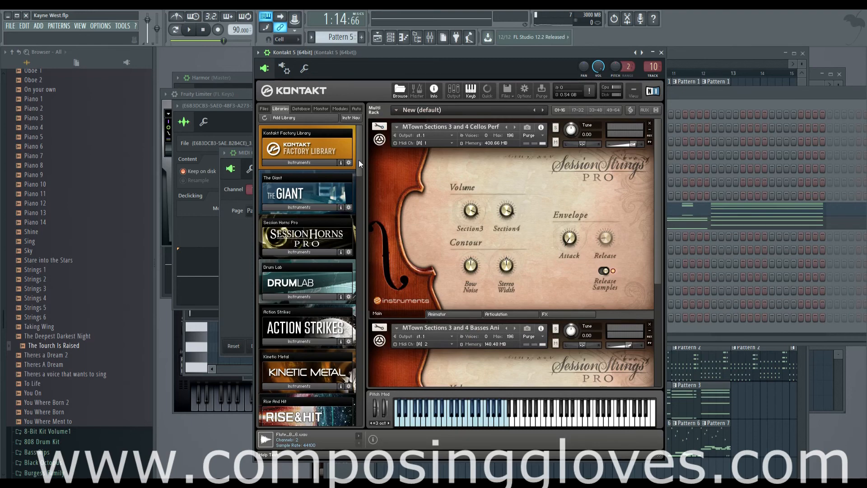
Step: Bring back the playlist and examine its patterns, 808 clips and audio clip, returning to the opening bars
mouse_move(359, 160)
left_mouse_down()
mouse_move(359, 298)
mouse_move(354, 153)
left_mouse_up()
left_click_drag(714, 65, 385, 72)
scroll(574, 220, "down", 1)
scroll(577, 222, "up", 2)
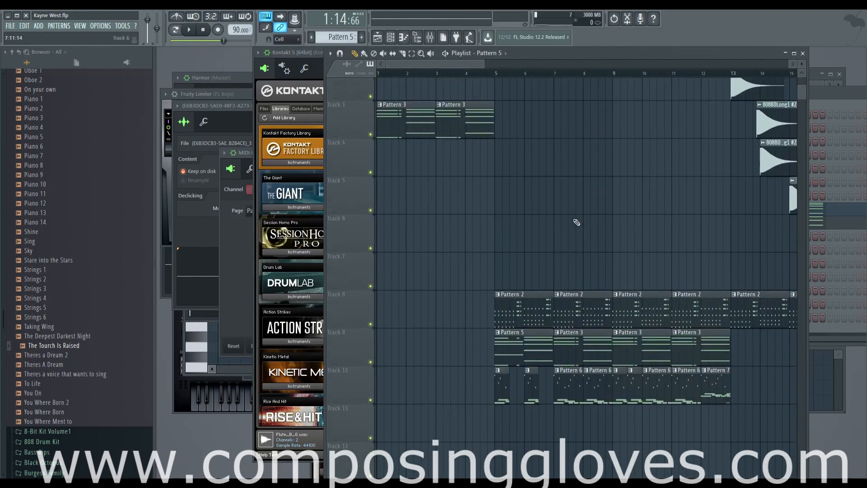
scroll(494, 220, "down", 3)
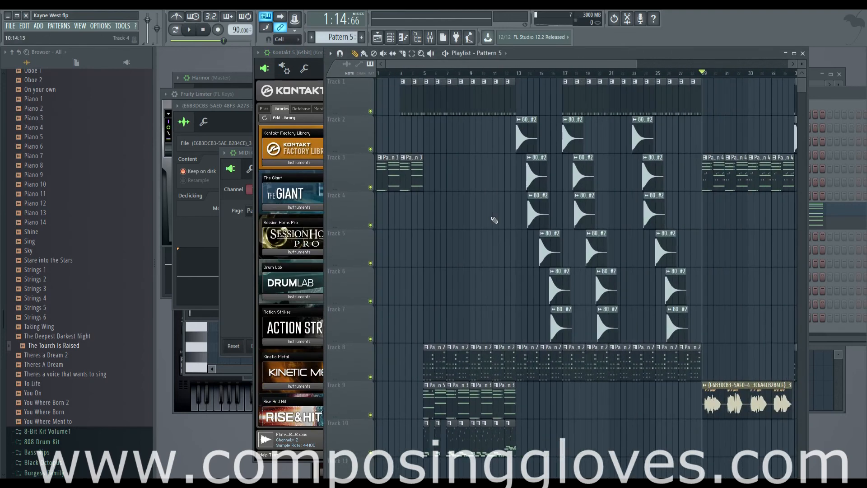
scroll(430, 230, "left", 10)
scroll(519, 223, "up", 5)
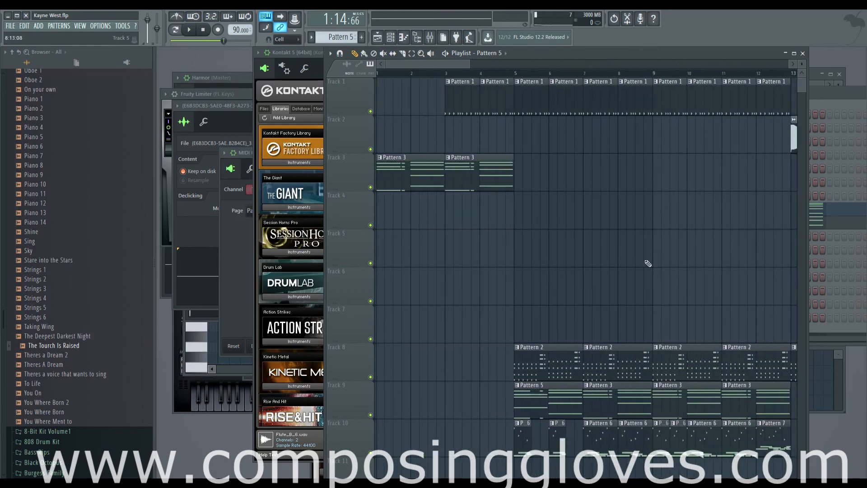
Step: Open the Slicex channel to affirm #2 and look over the plugins available for a new channel
key("F6")
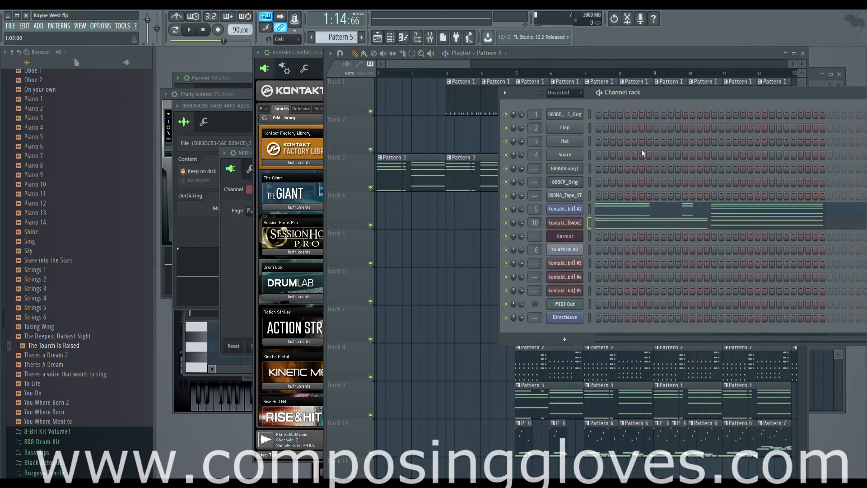
left_click(567, 252)
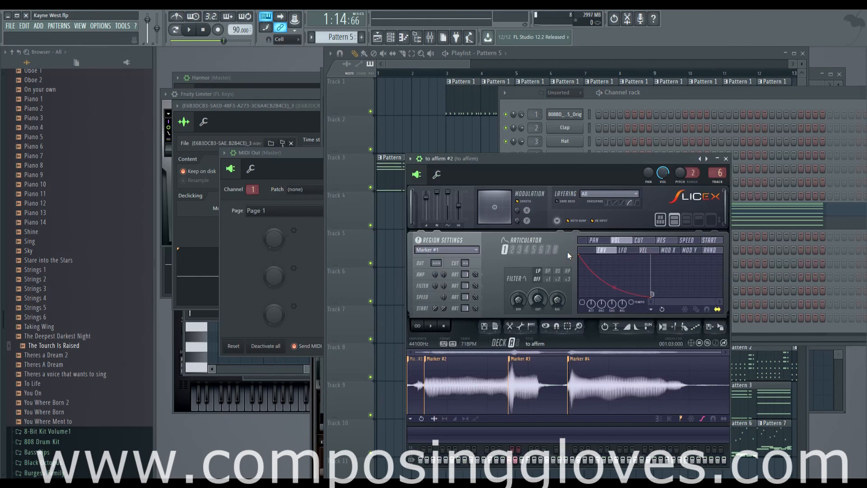
key("F6")
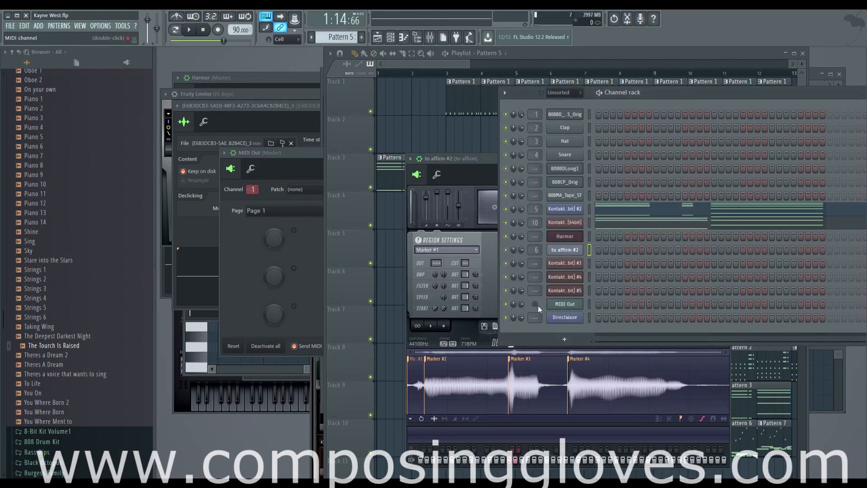
left_click(564, 339)
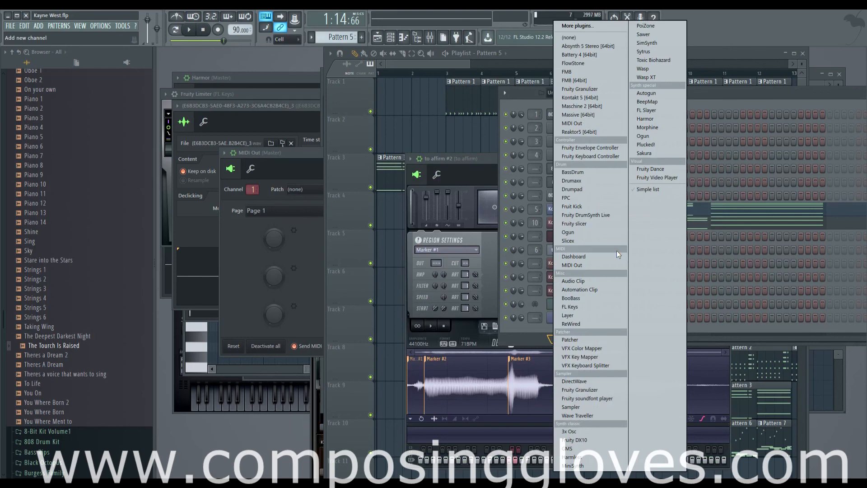
Step: Return to the playlist and review the whole arrangement across the first 41 bars
left_click_drag(446, 64, 384, 67)
scroll(591, 191, "down", 1)
scroll(593, 193, "down", 3)
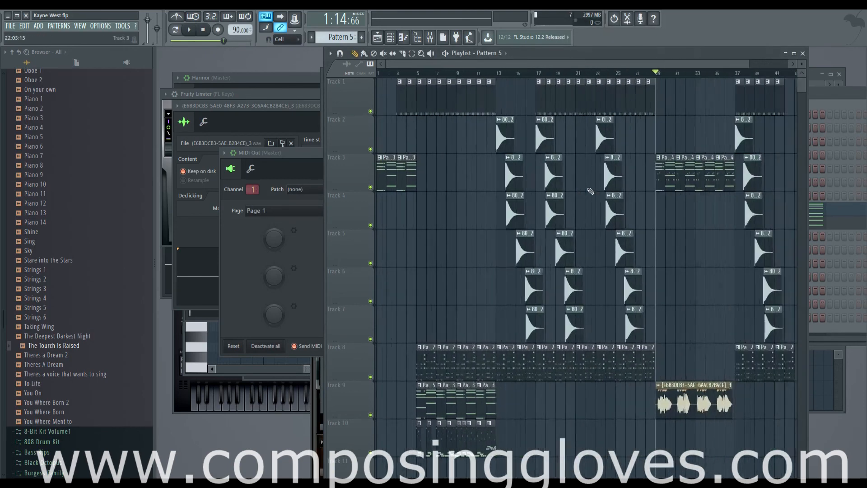